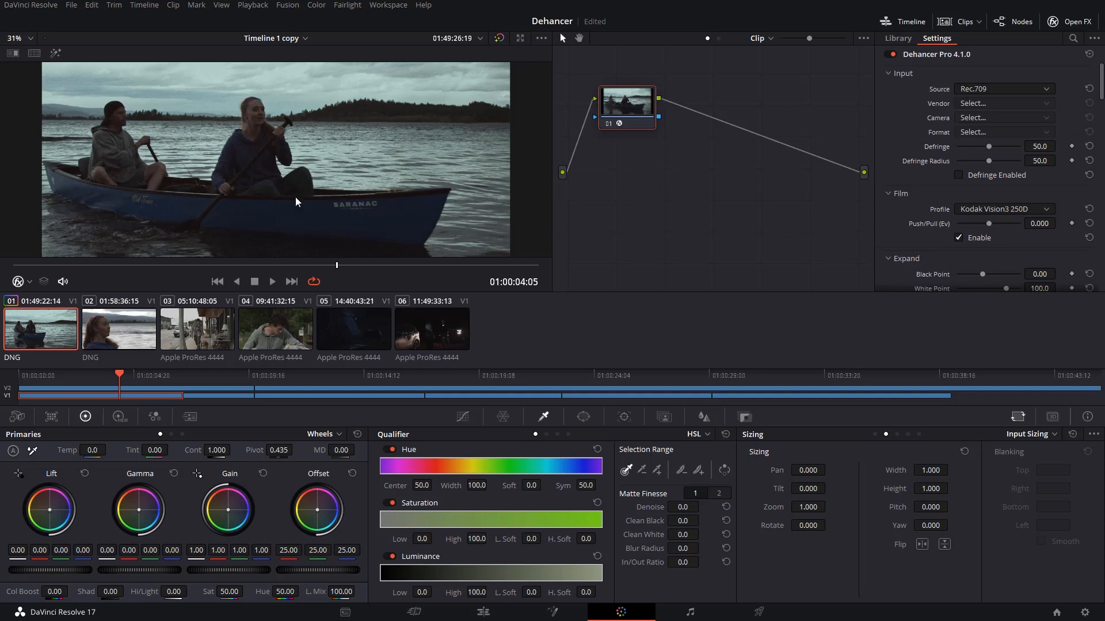
# Set the Dehancer input source to Choose Camera with Blackmagic Design, Pocket Cinema Camera 4K and the Film format
pyautogui.click(970, 90)
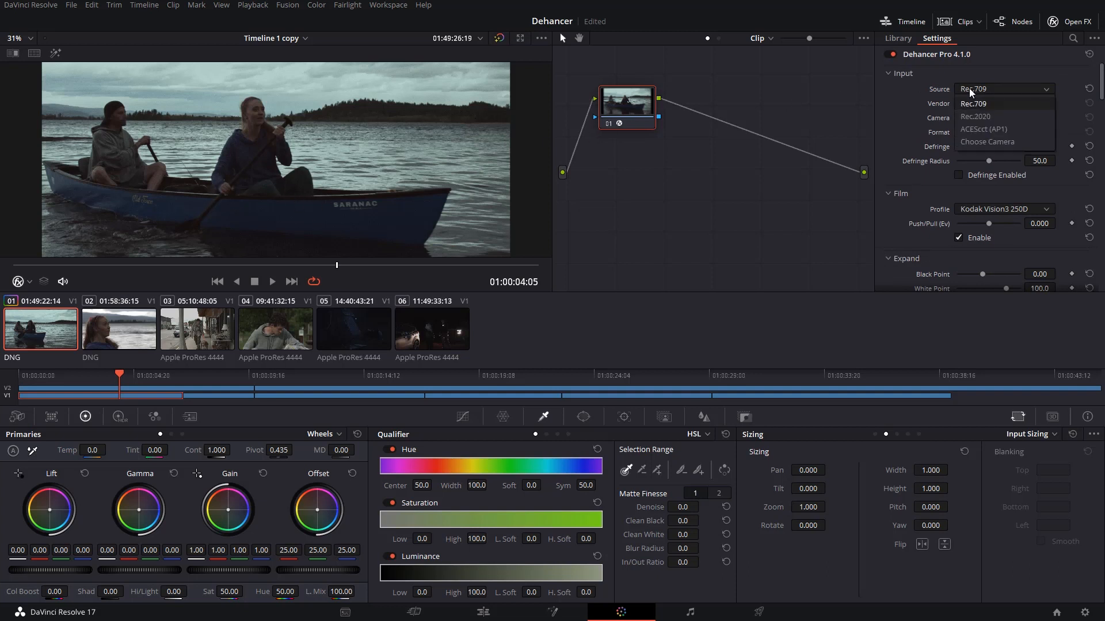
pyautogui.click(970, 142)
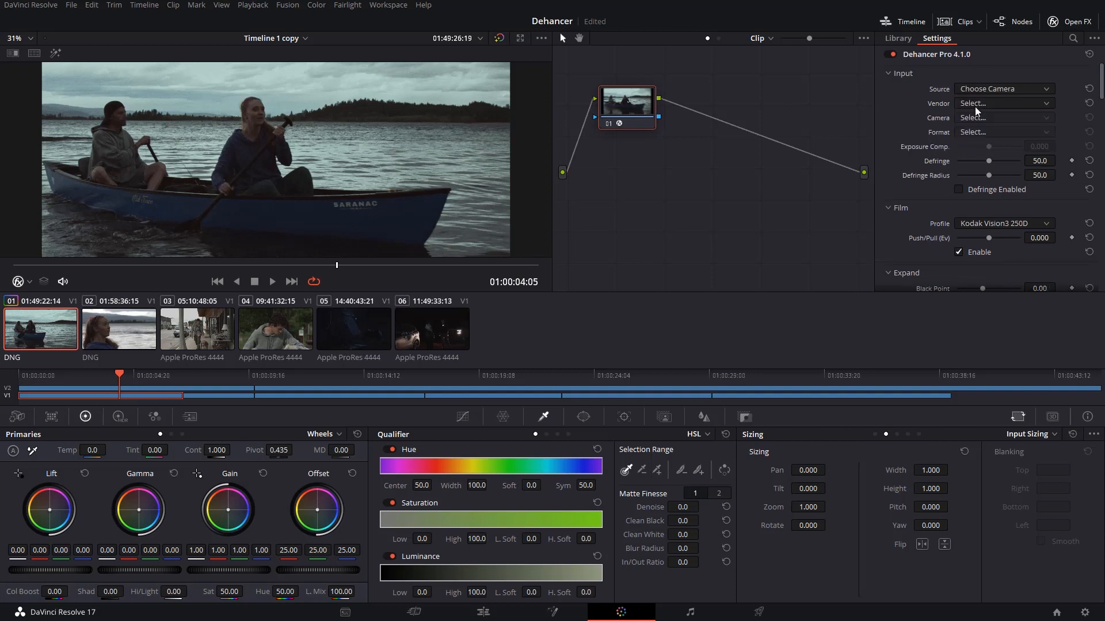
pyautogui.click(975, 106)
pyautogui.click(978, 143)
pyautogui.click(967, 117)
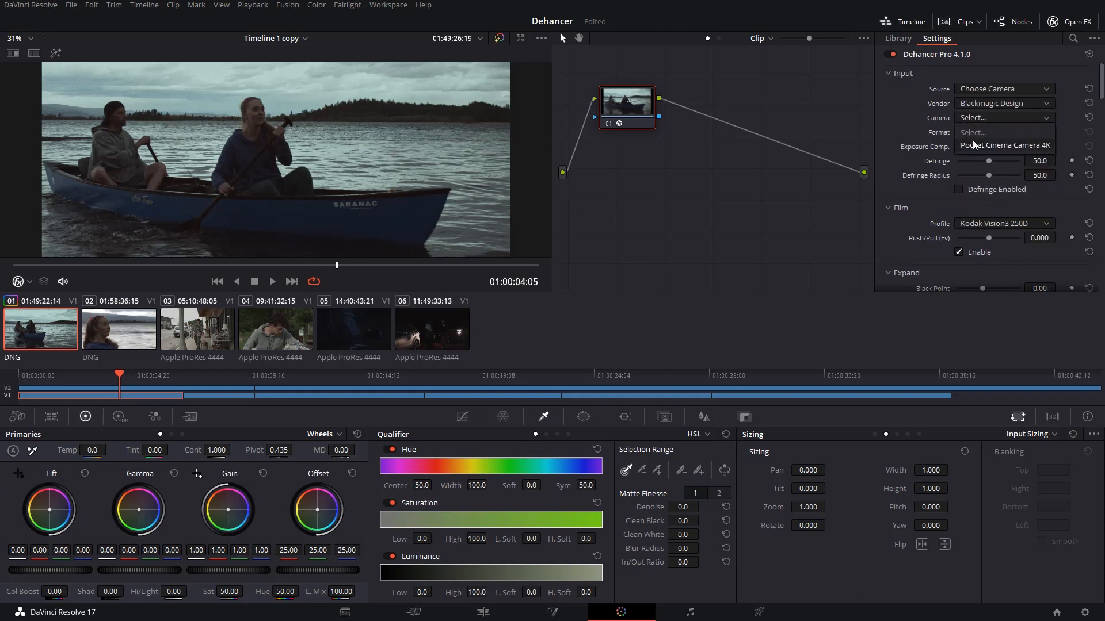
pyautogui.click(973, 145)
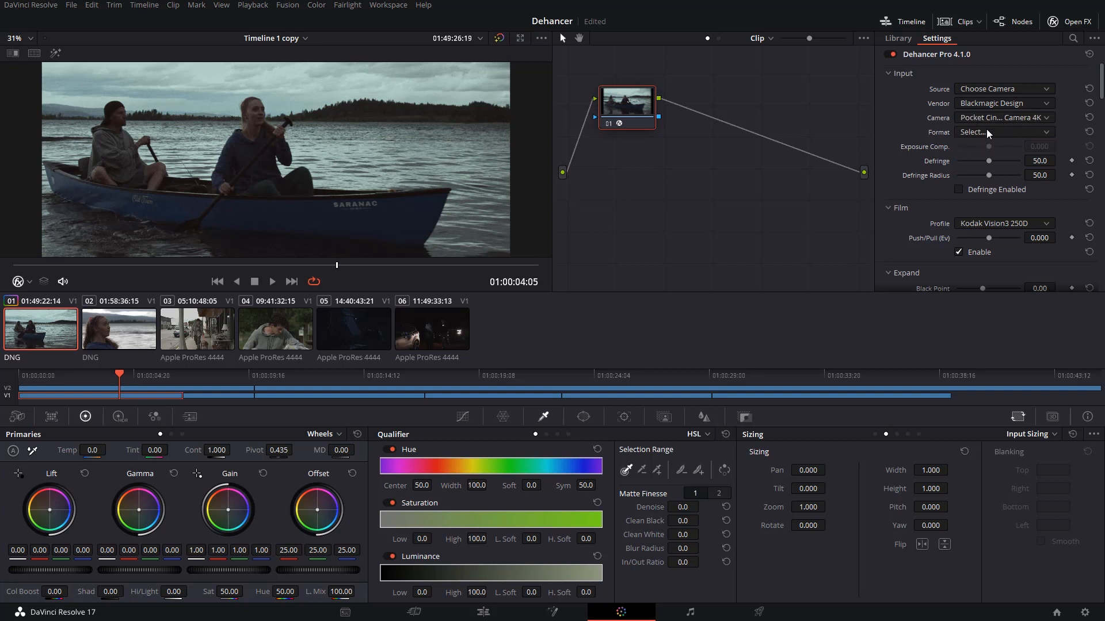
pyautogui.click(988, 133)
pyautogui.click(973, 157)
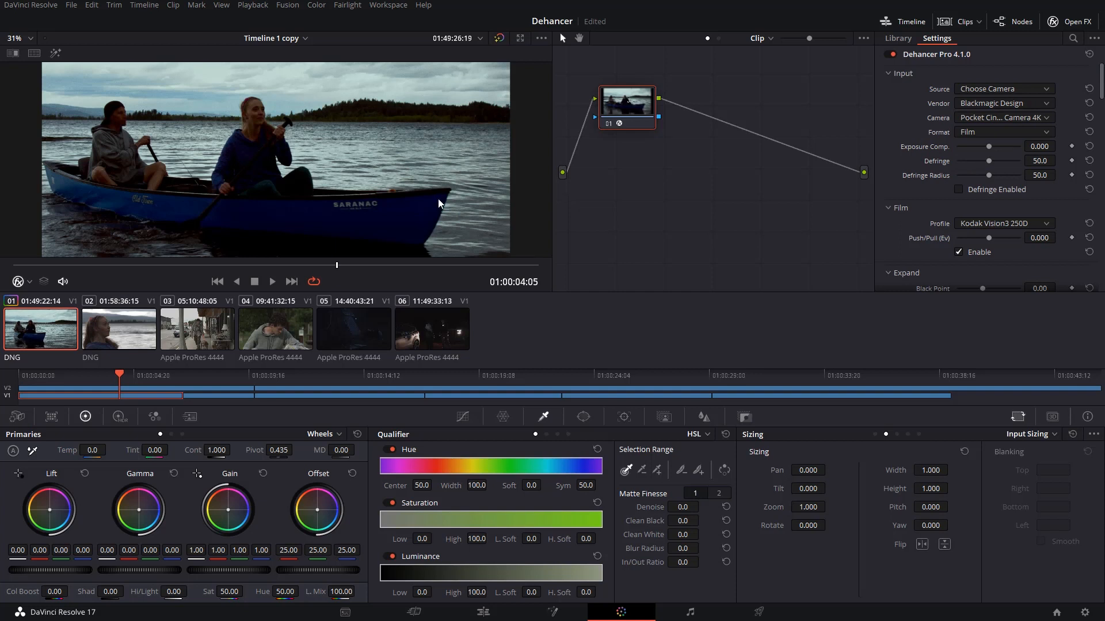
# Try Canon as the input camera vendor and look through its available camera models
pyautogui.click(1002, 89)
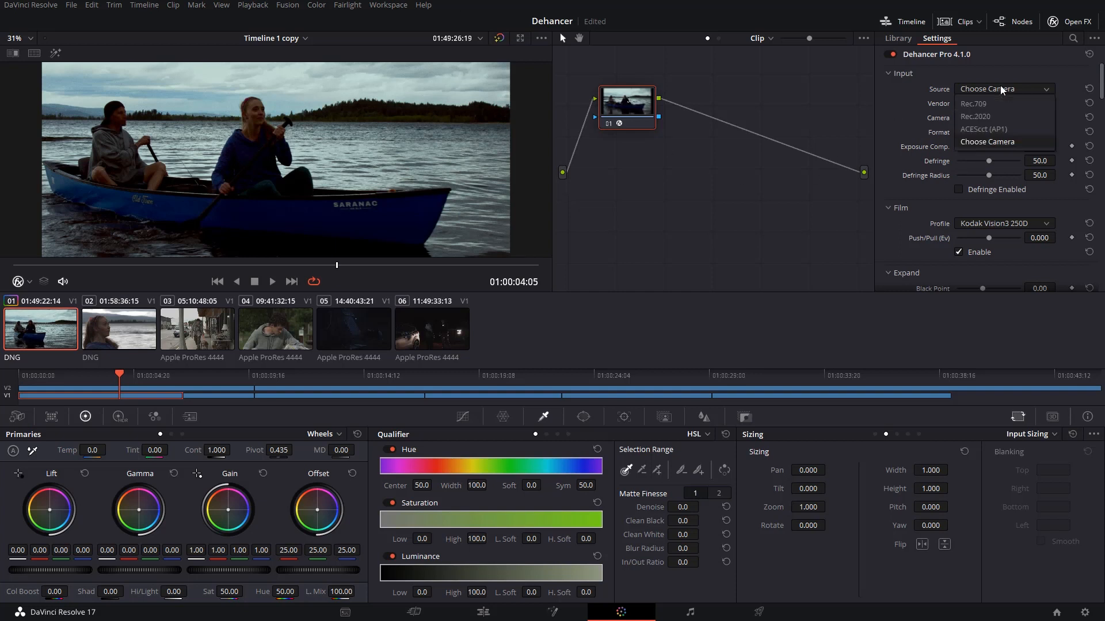
pyautogui.click(984, 89)
pyautogui.click(988, 102)
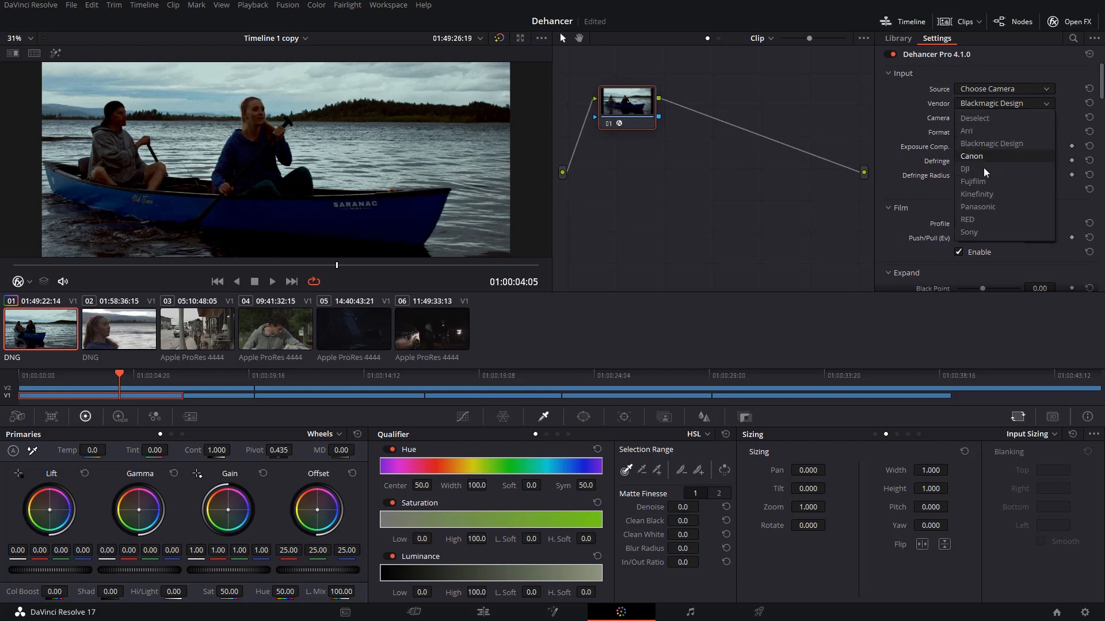
pyautogui.click(979, 156)
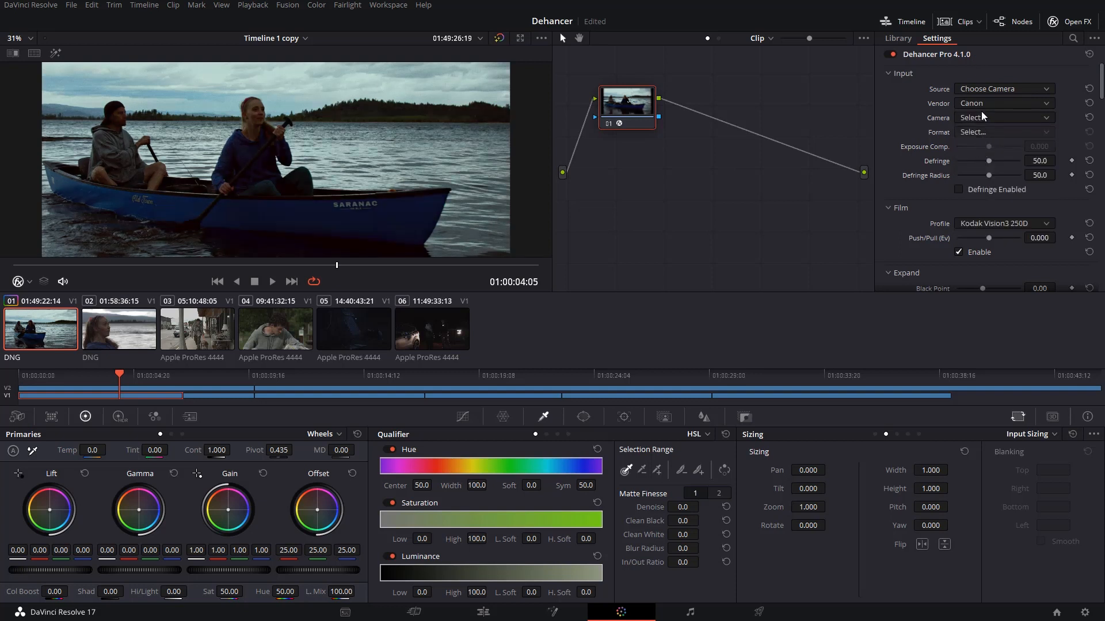
pyautogui.click(981, 113)
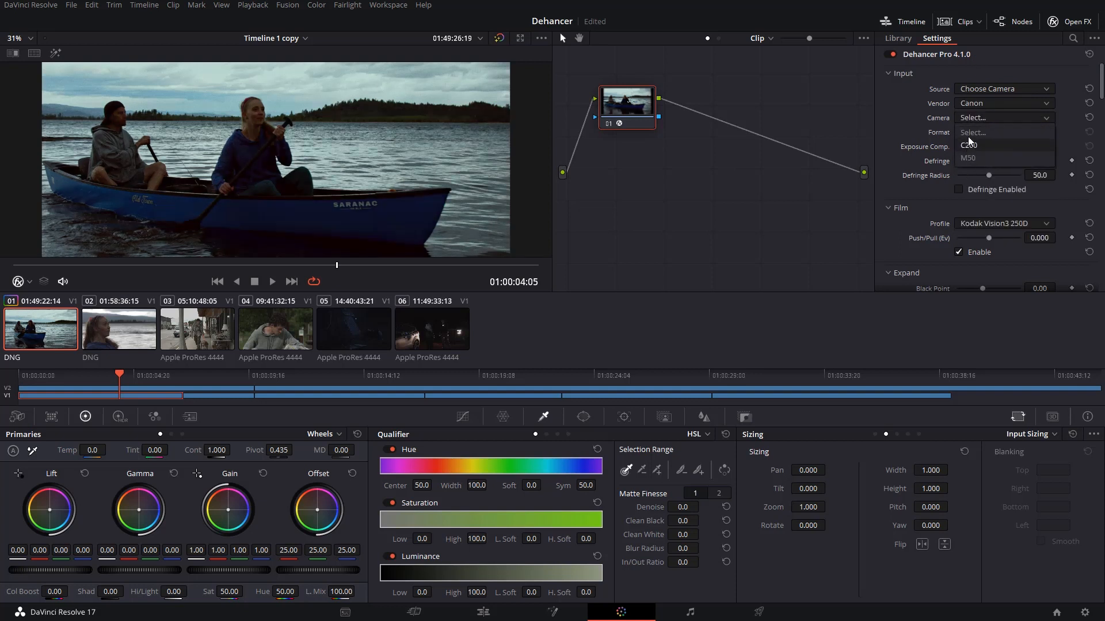
pyautogui.click(930, 92)
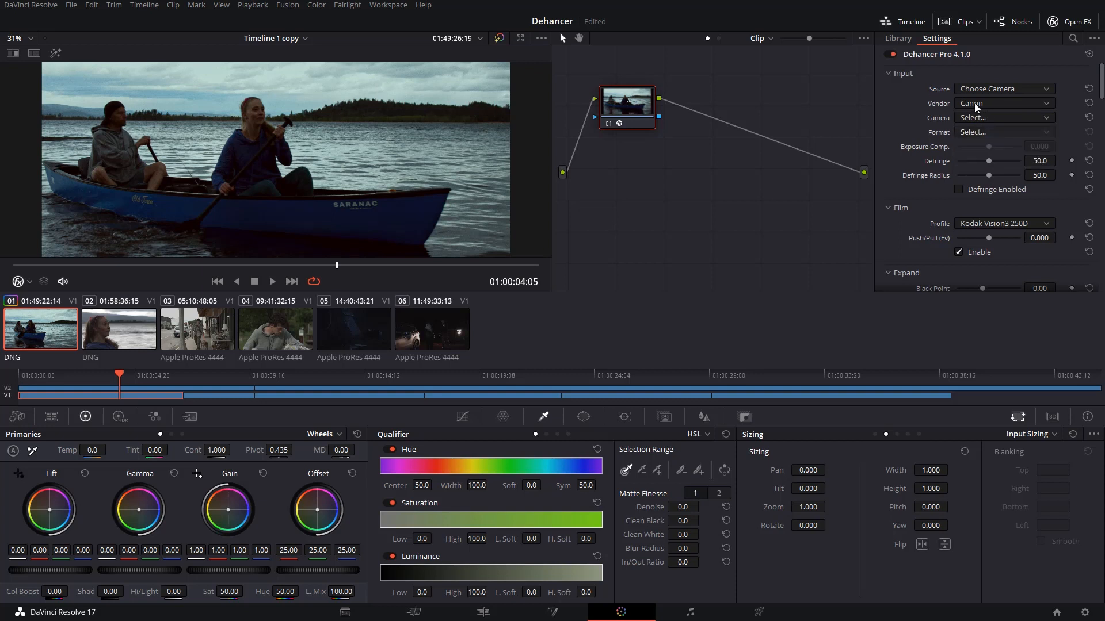
# Return the input camera to Blackmagic Design, Pocket Cinema Camera 4K, with the Film format
pyautogui.click(995, 104)
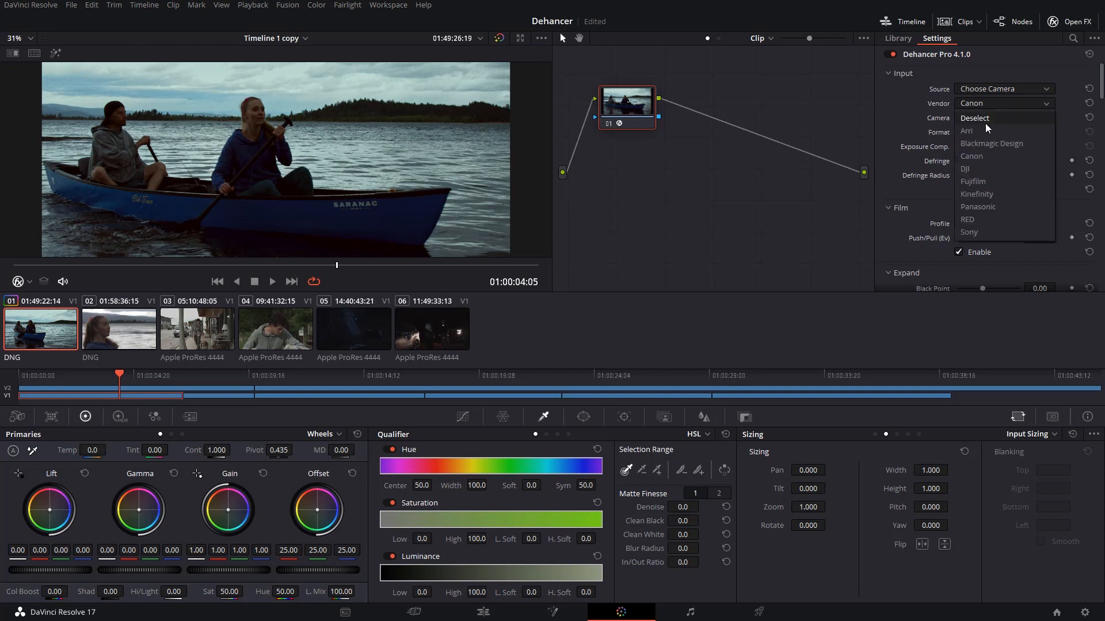
pyautogui.click(976, 143)
pyautogui.click(983, 116)
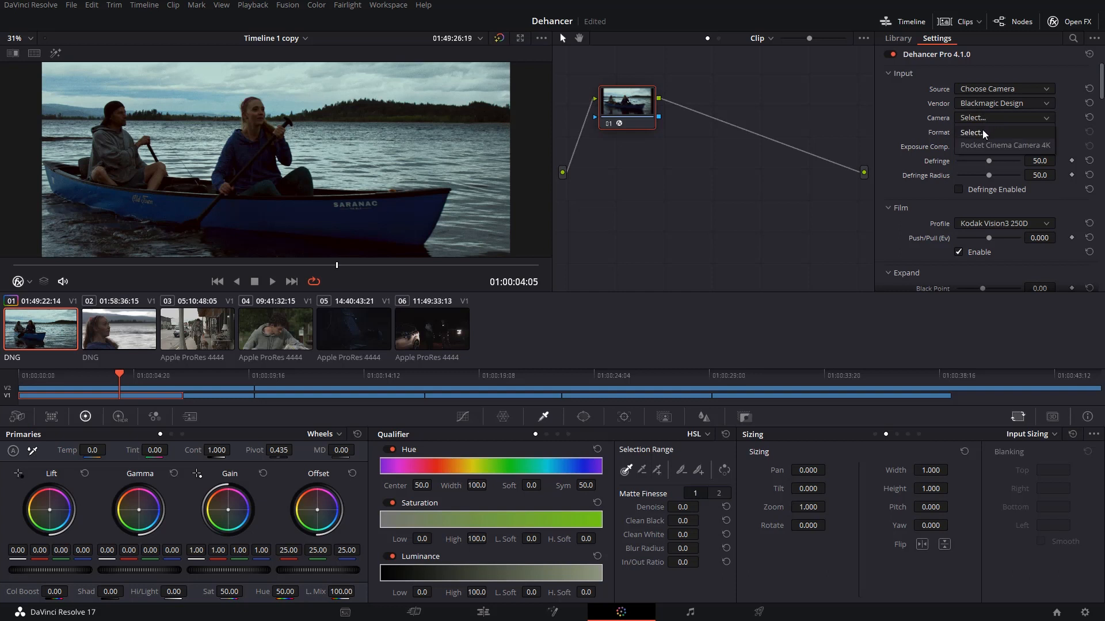
pyautogui.click(987, 146)
pyautogui.click(974, 131)
pyautogui.click(975, 158)
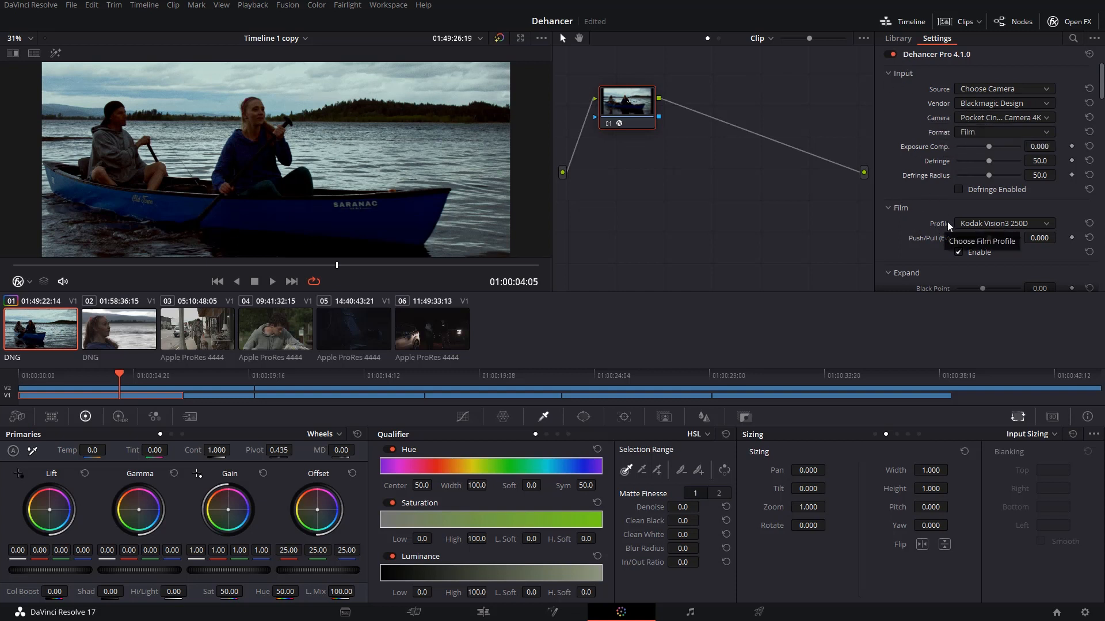
# Change the film profile to Kodak Vision3 200T and compare the shot with the grade bypassed
pyautogui.click(977, 225)
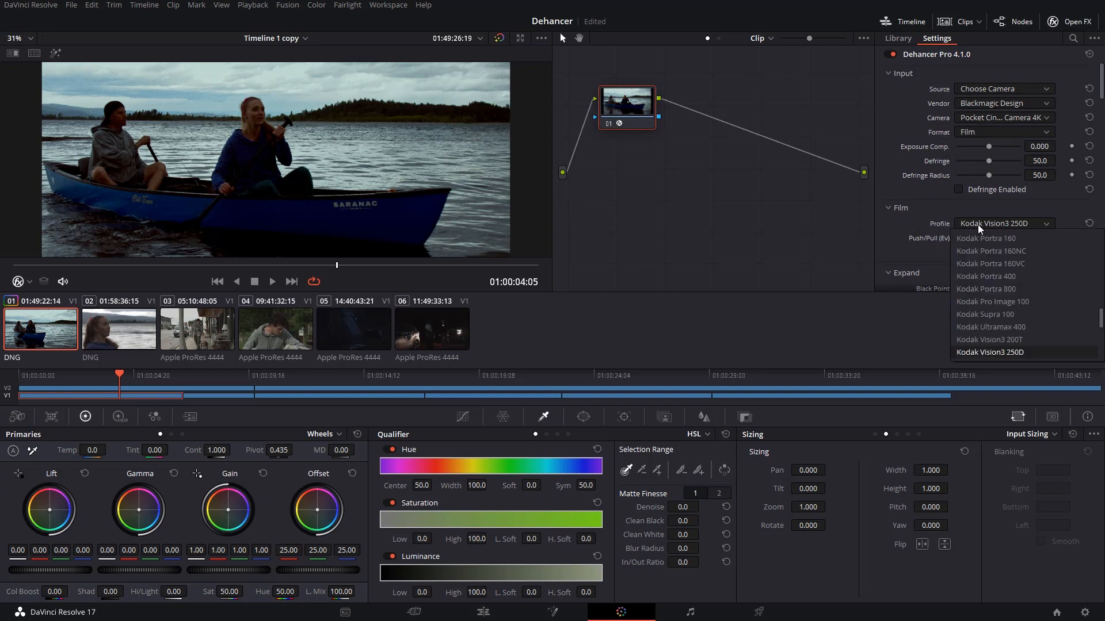
pyautogui.scroll(10, 992, 274)
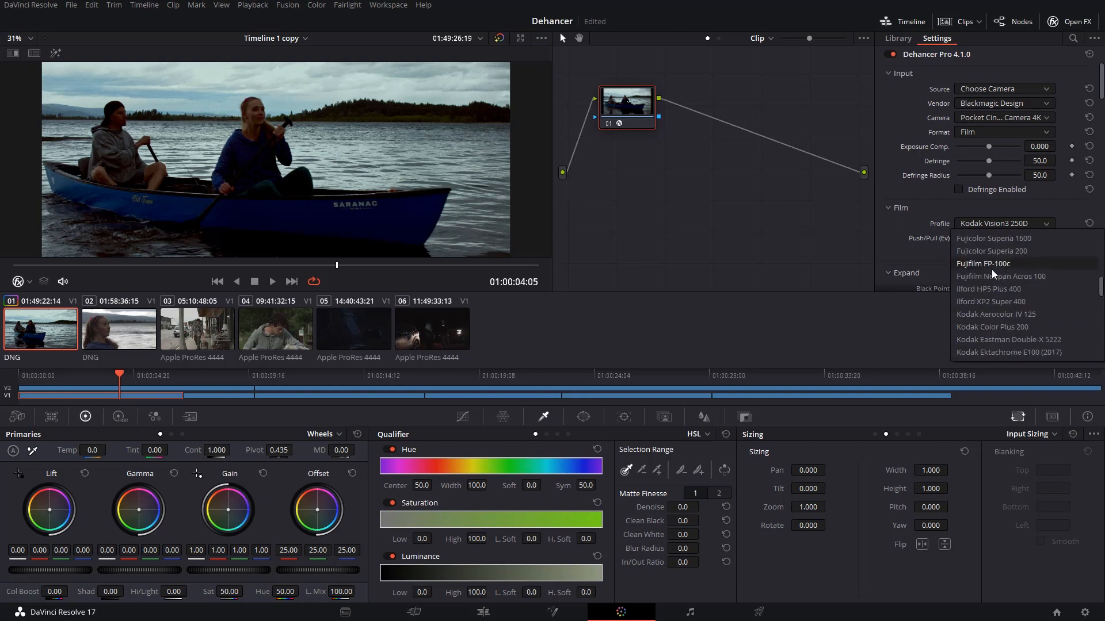
pyautogui.scroll(-15, 992, 268)
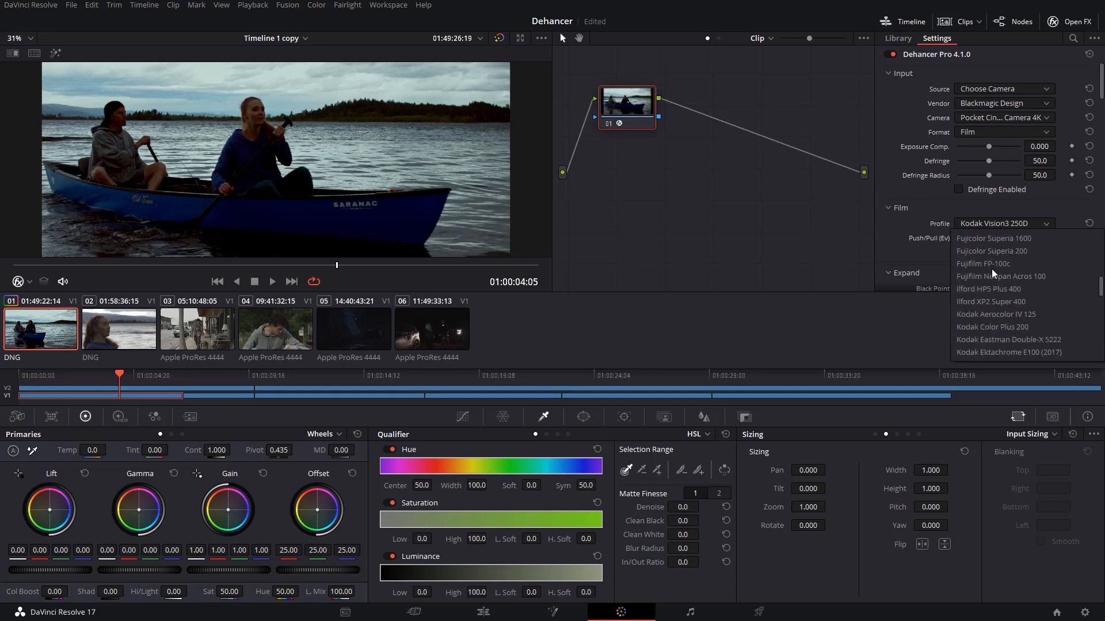
pyautogui.scroll(5, 972, 325)
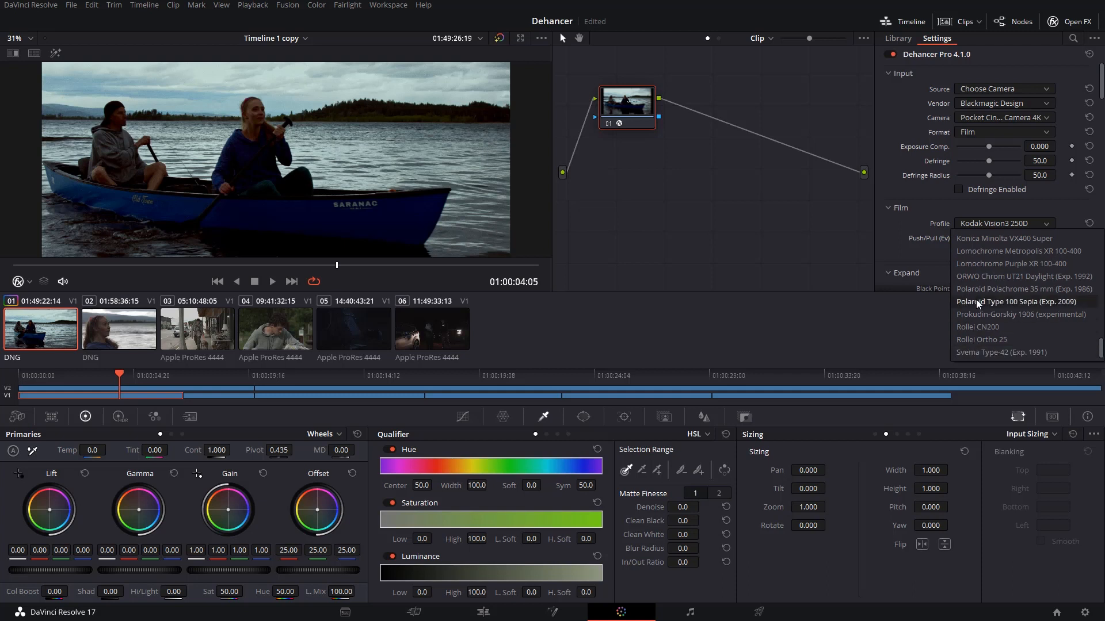
pyautogui.scroll(6, 984, 308)
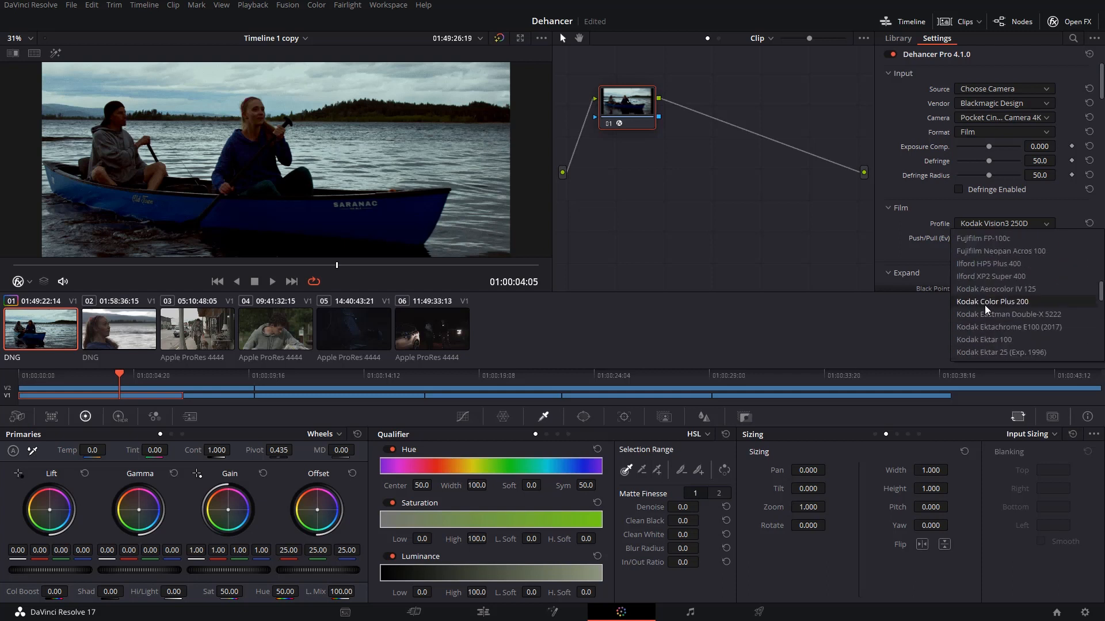
pyautogui.scroll(-5, 988, 309)
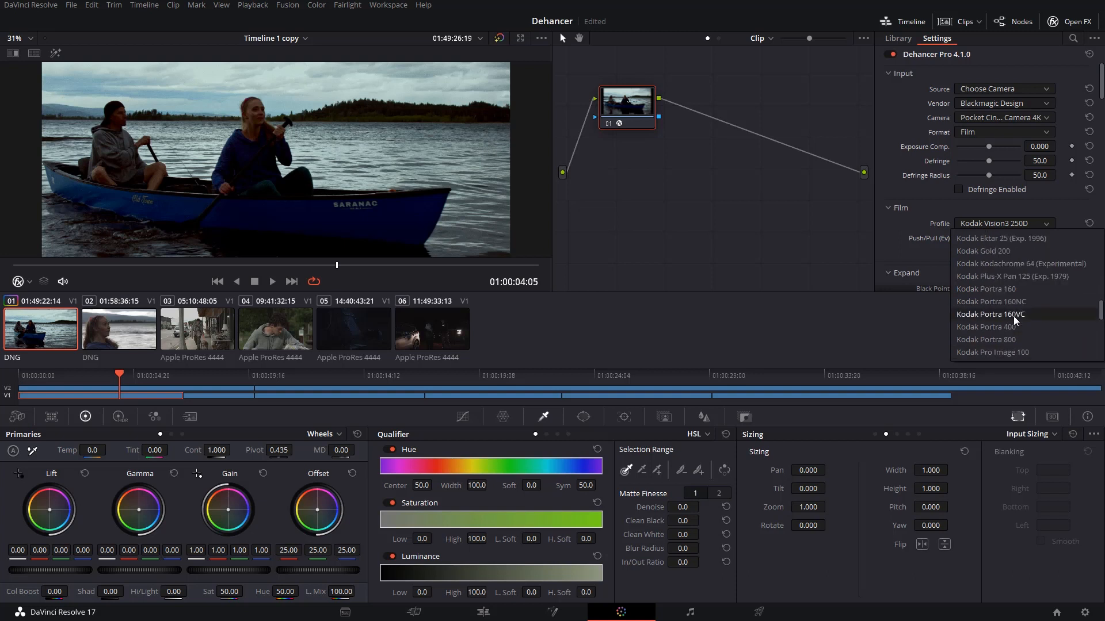
pyautogui.scroll(-3, 1007, 320)
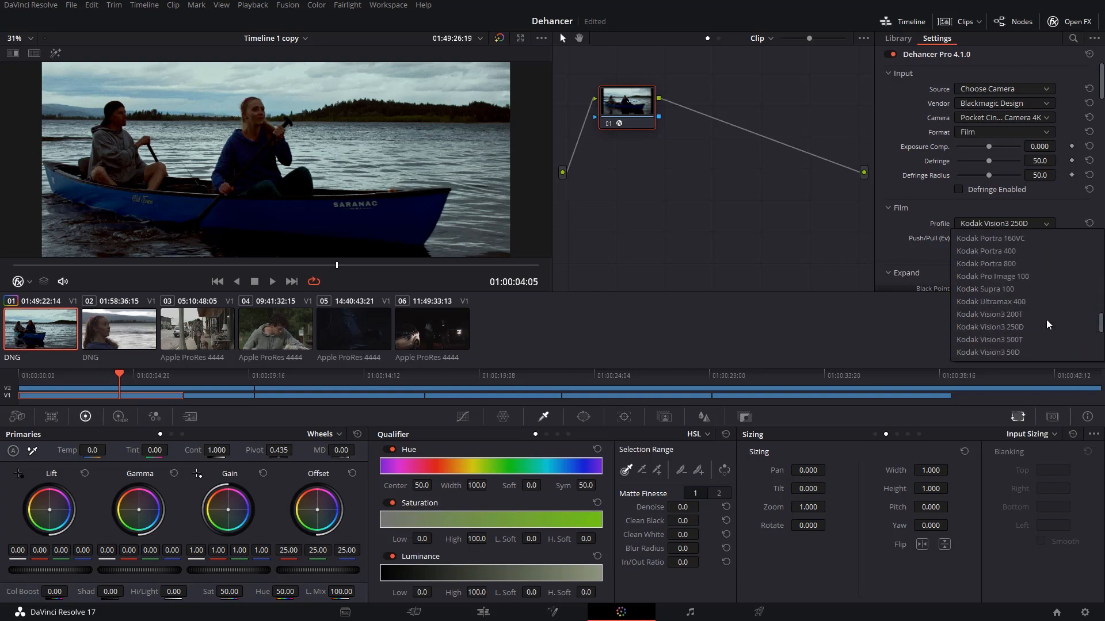
pyautogui.click(978, 317)
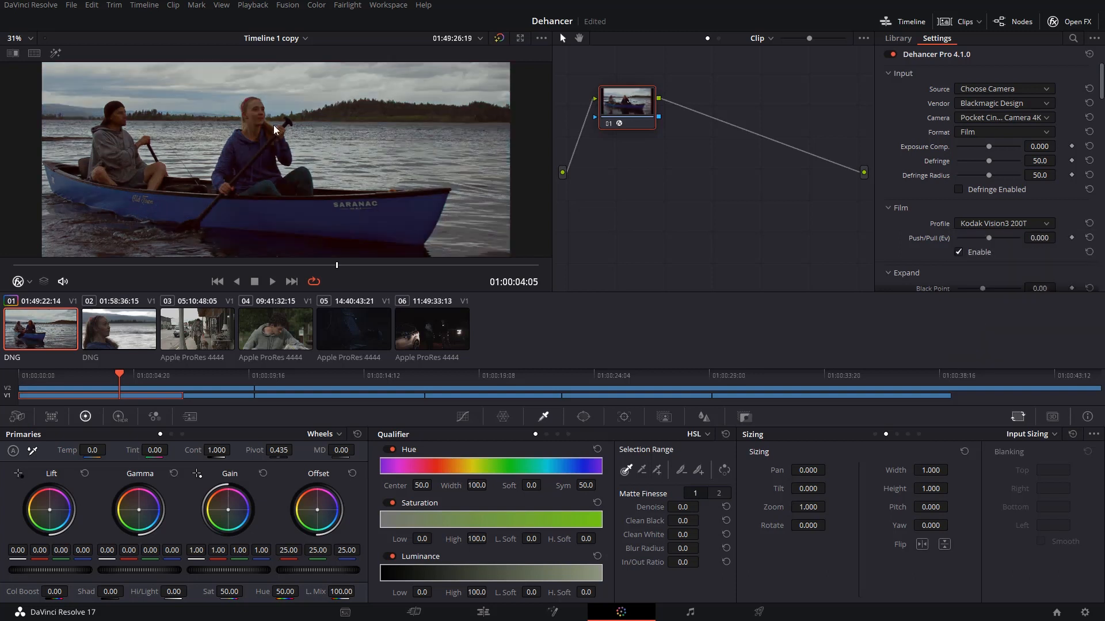
pyautogui.click(499, 38)
# Raise the input exposure compensation to about 0.963 and lower the Expand black point to -1.20
pyautogui.moveTo(989, 145); pyautogui.dragTo(998, 144)
pyautogui.scroll(-2, 928, 231)
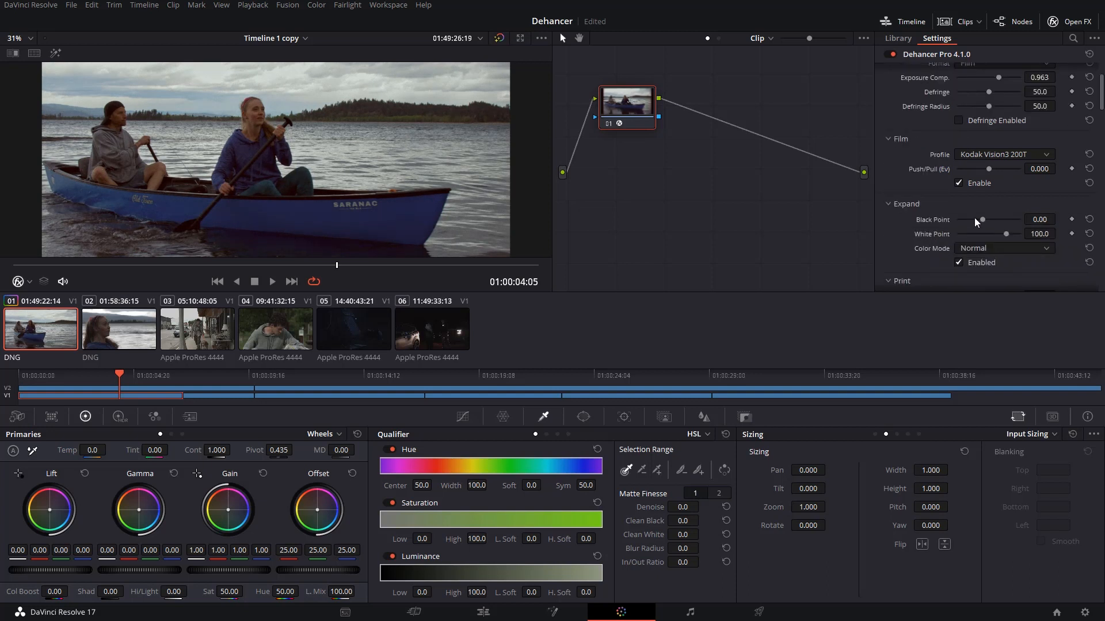
pyautogui.moveTo(981, 217)
pyautogui.mouseDown()
pyautogui.moveTo(999, 215)
pyautogui.moveTo(960, 212)
pyautogui.moveTo(994, 208)
pyautogui.moveTo(980, 207)
pyautogui.mouseUp()
# Adjust the Print settings to exposure -0.138, tonal contrast 13.3 and color density -10.1
pyautogui.scroll(-3, 917, 246)
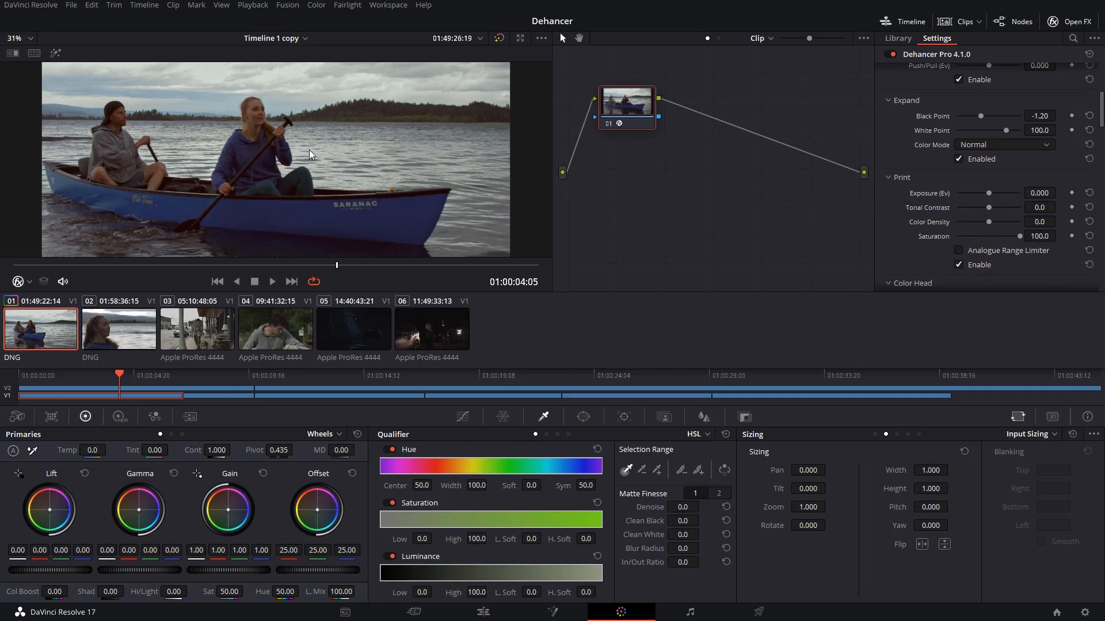
pyautogui.scroll(-1, 906, 220)
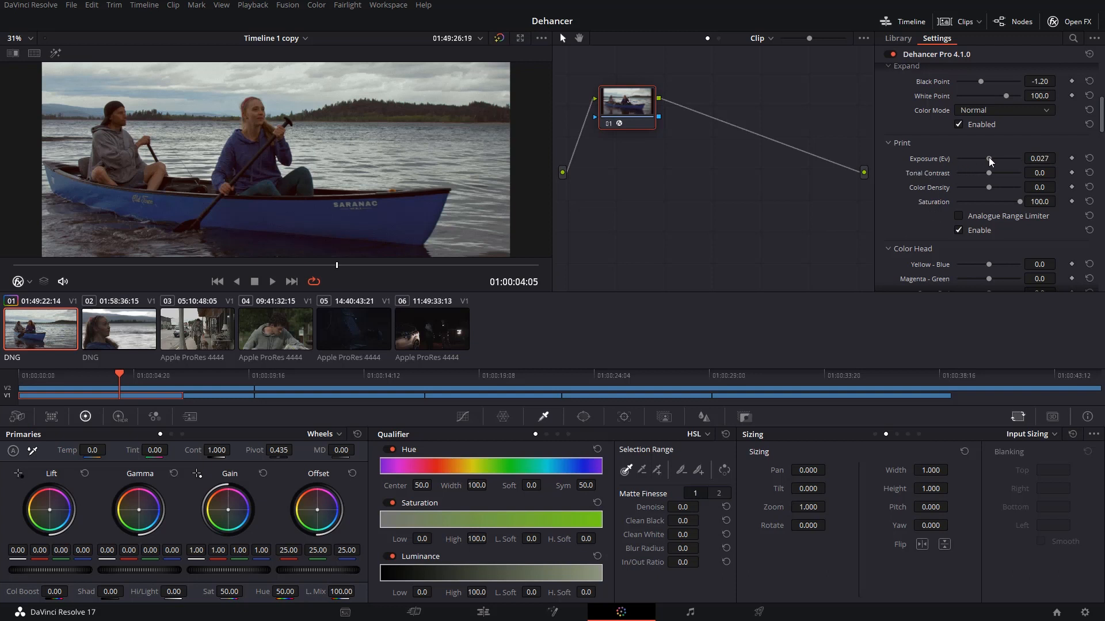
pyautogui.moveTo(988, 157)
pyautogui.mouseDown()
pyautogui.moveTo(959, 151)
pyautogui.moveTo(985, 153)
pyautogui.moveTo(947, 167)
pyautogui.moveTo(1047, 171)
pyautogui.moveTo(927, 171)
pyautogui.moveTo(1018, 170)
pyautogui.moveTo(979, 173)
pyautogui.moveTo(997, 171)
pyautogui.mouseUp()
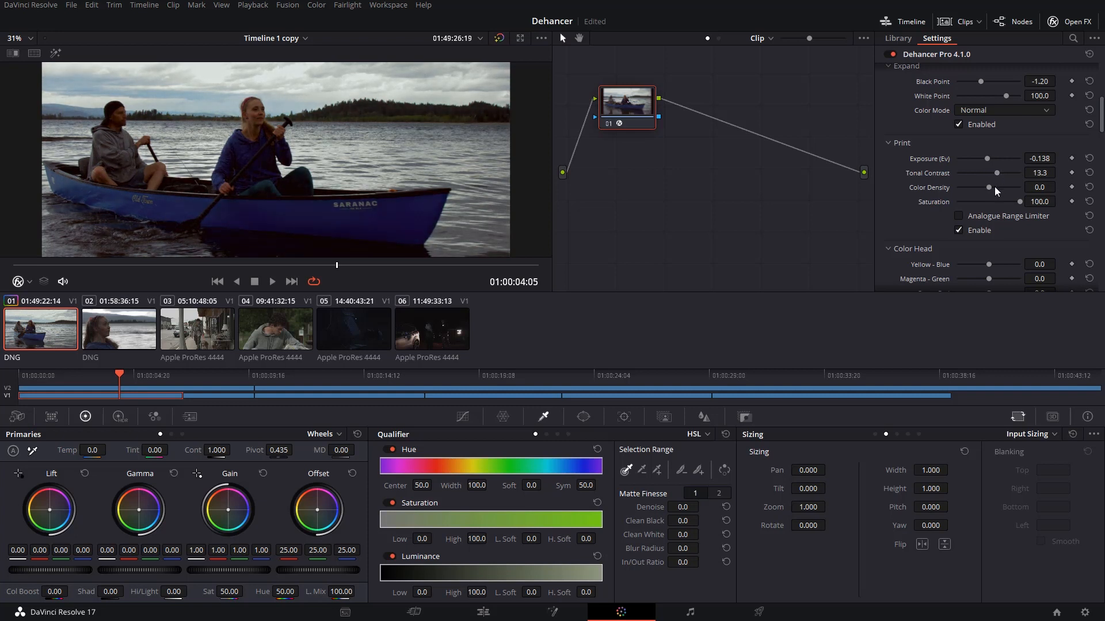
pyautogui.moveTo(989, 188)
pyautogui.mouseDown()
pyautogui.moveTo(975, 183)
pyautogui.moveTo(1021, 181)
pyautogui.moveTo(949, 182)
pyautogui.moveTo(1003, 198)
pyautogui.moveTo(977, 195)
pyautogui.moveTo(986, 198)
pyautogui.mouseUp()
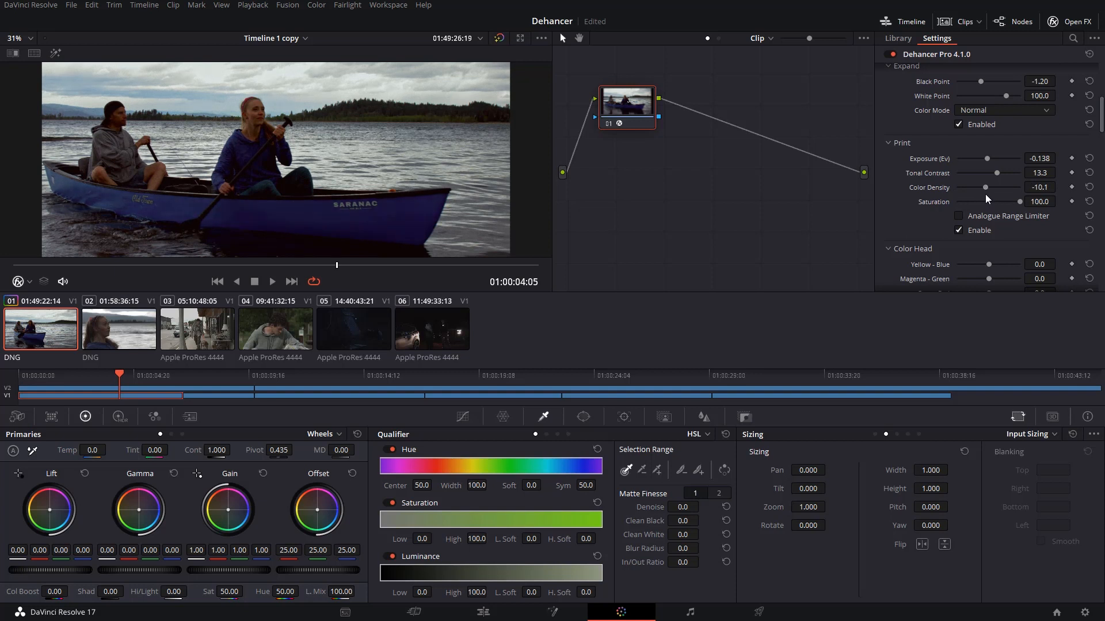
# Set the Color Head's Yellow - Blue to -11.4, reset Magenta - Green and Cyan - Red to 0.0, and check the image full screen
pyautogui.scroll(-3, 909, 227)
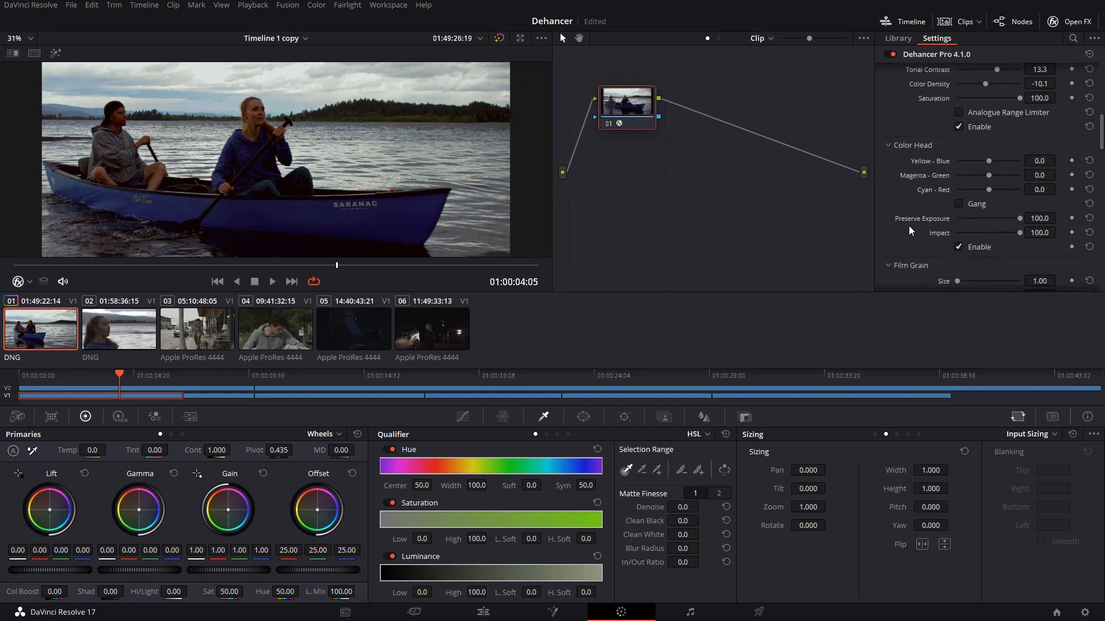
pyautogui.moveTo(988, 160); pyautogui.dragTo(985, 190)
pyautogui.doubleClick(980, 174)
pyautogui.doubleClick(985, 192)
pyautogui.hotkey('ctrl', 'f')
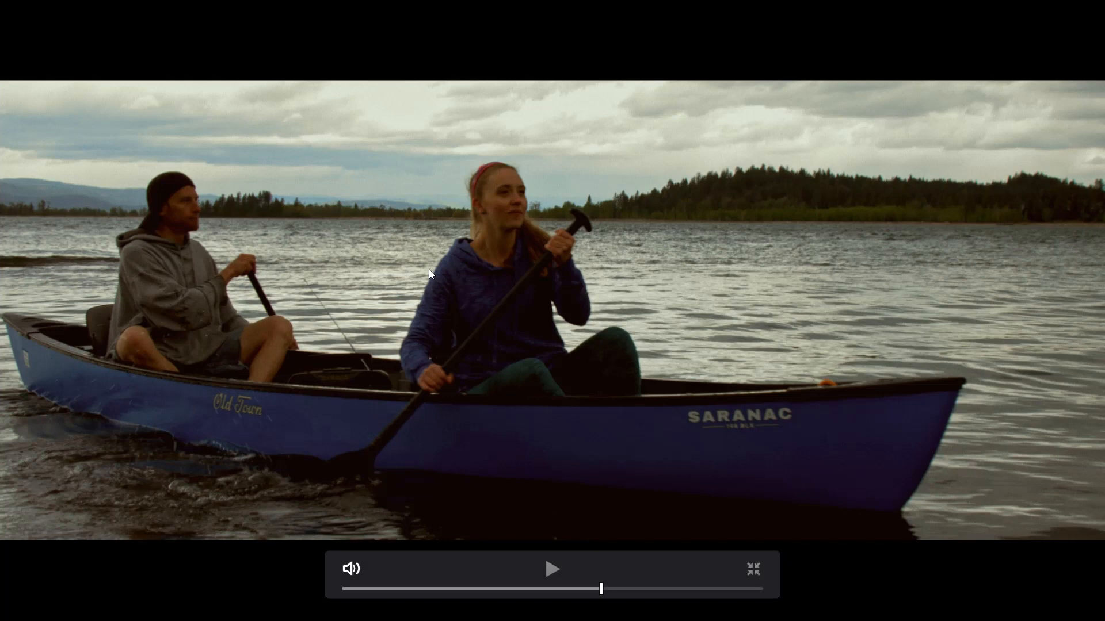
pyautogui.press('Escape')
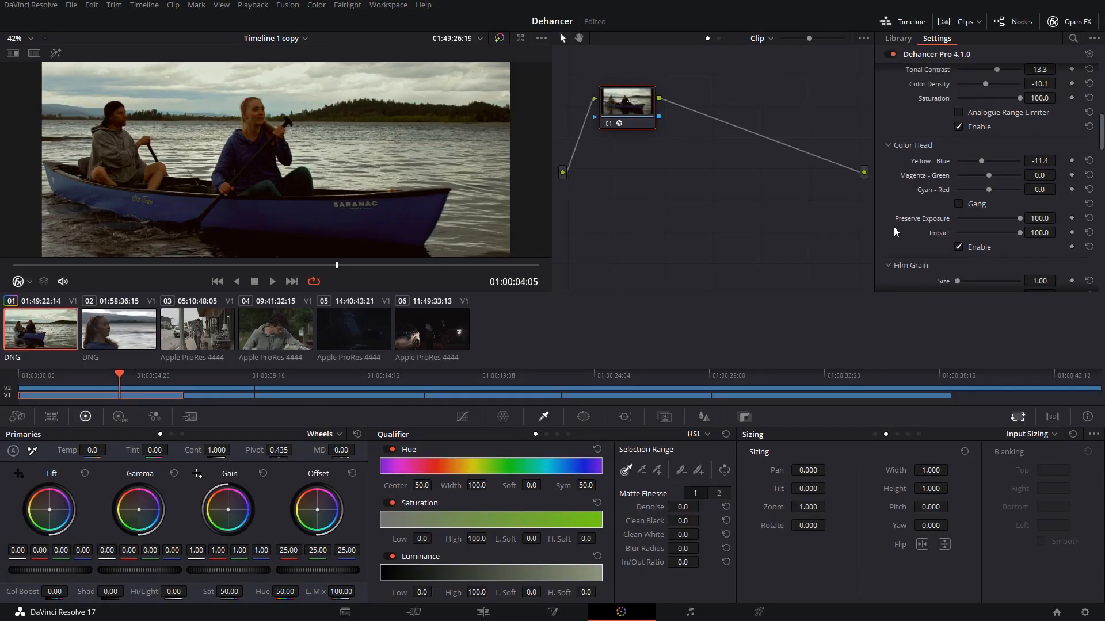
# Set the film grain size to 12.00 and inspect the grain on the magnified shot
pyautogui.scroll(-4, 917, 228)
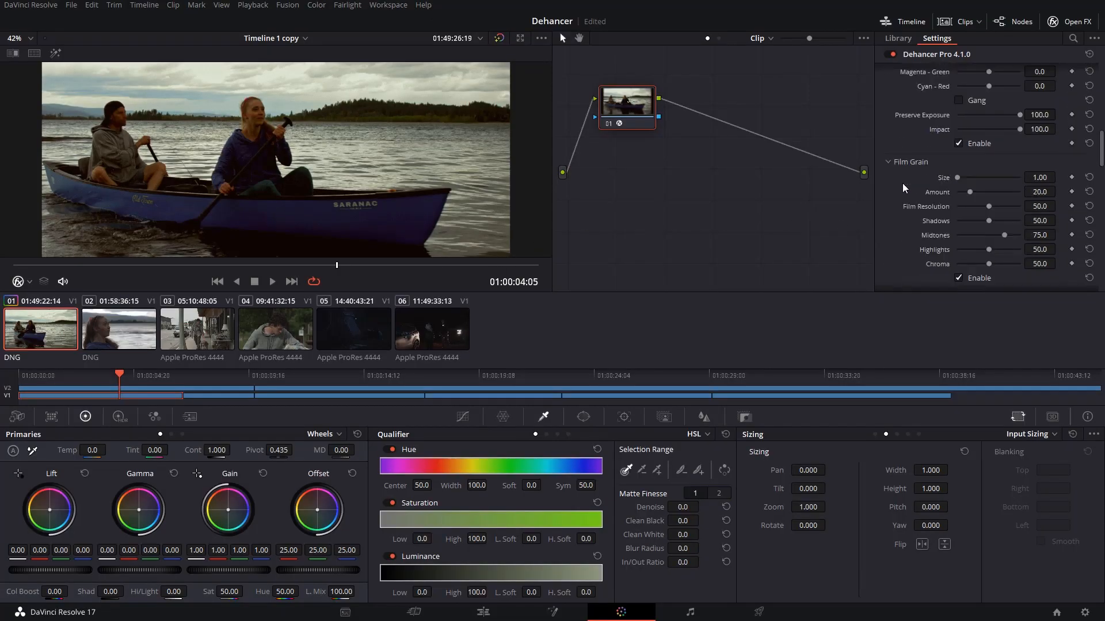
pyautogui.rightClick(237, 131)
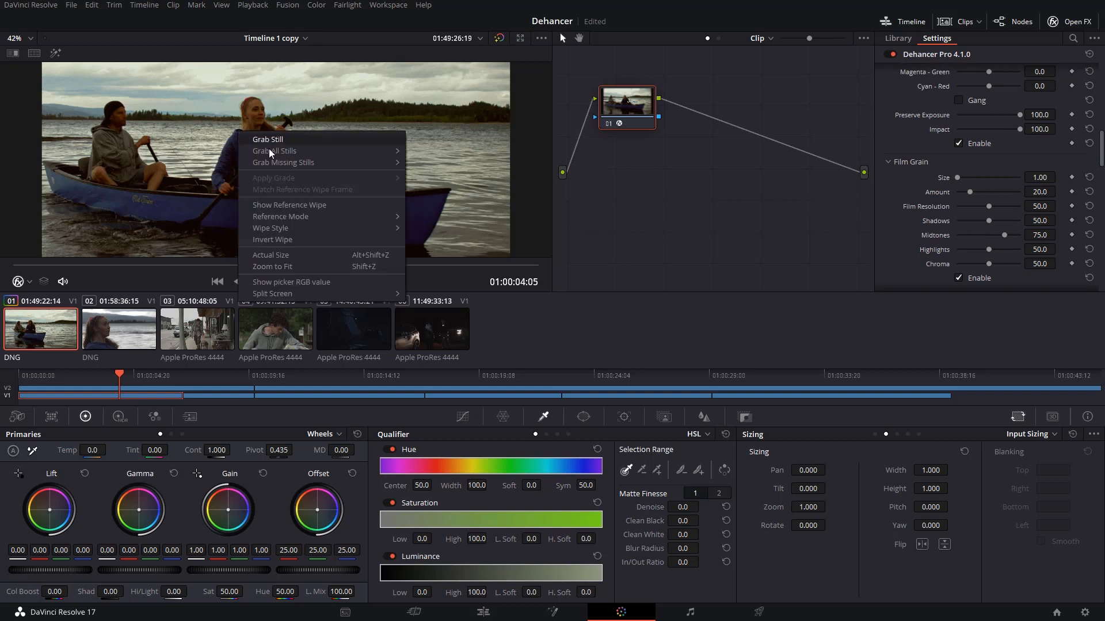
pyautogui.click(281, 253)
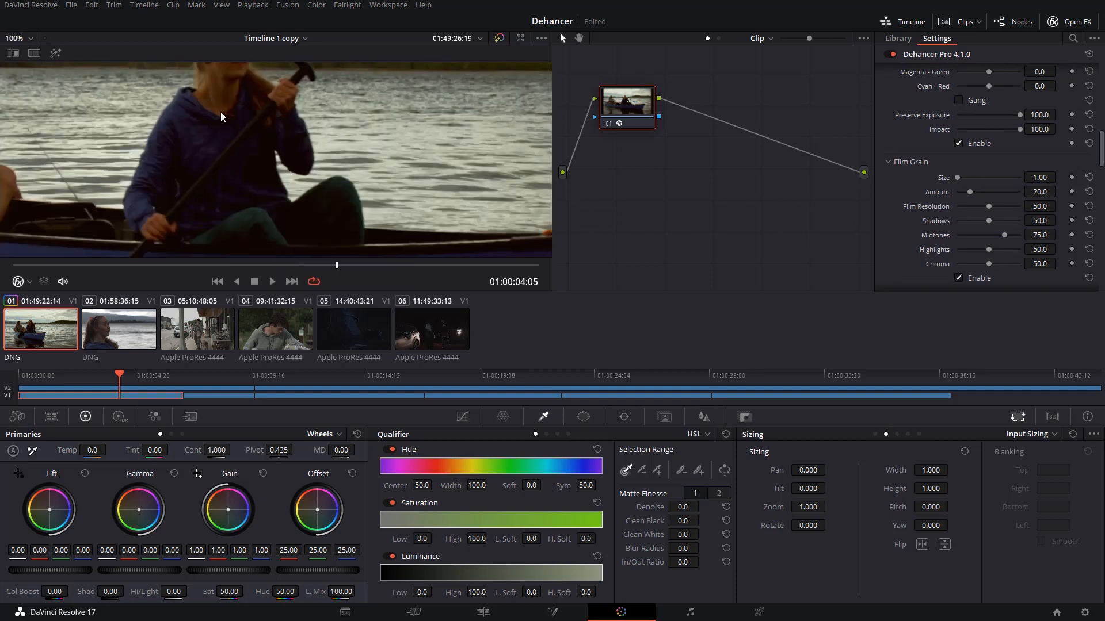
pyautogui.moveTo(220, 111); pyautogui.dragTo(407, 203)
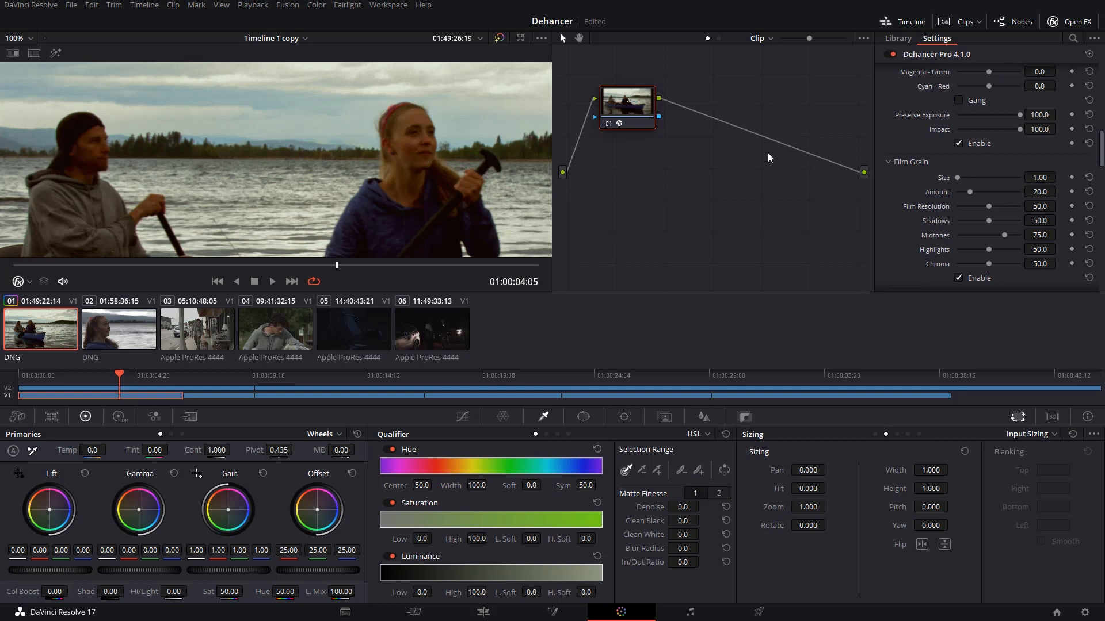
pyautogui.moveTo(964, 179); pyautogui.dragTo(1017, 181)
pyautogui.moveTo(1021, 177); pyautogui.dragTo(930, 181)
pyautogui.scroll(5, 410, 118)
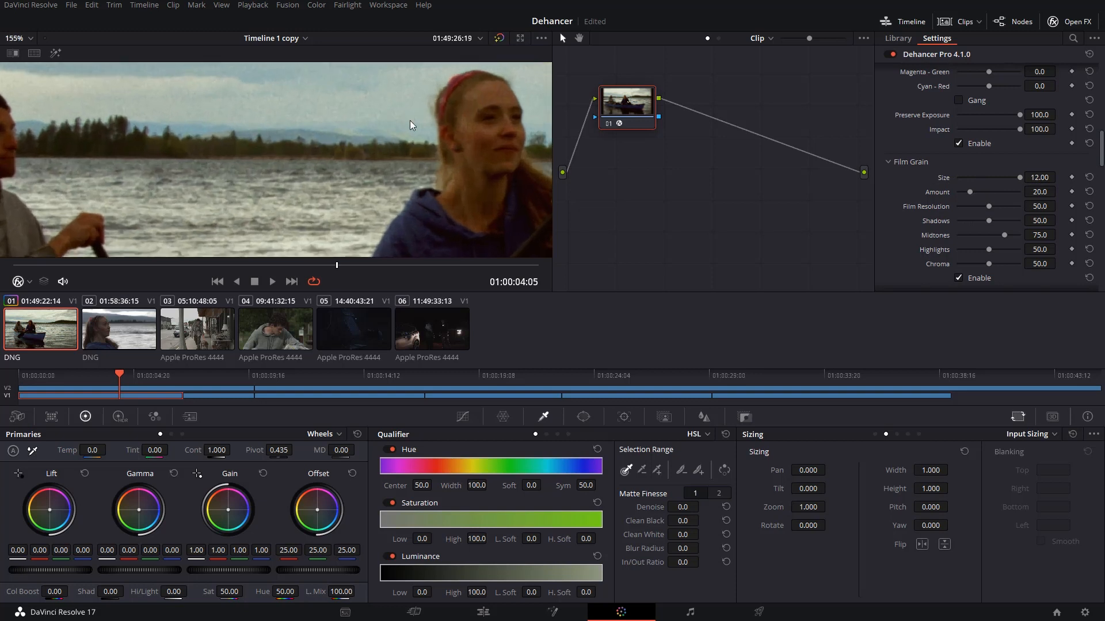
pyautogui.scroll(5, 437, 188)
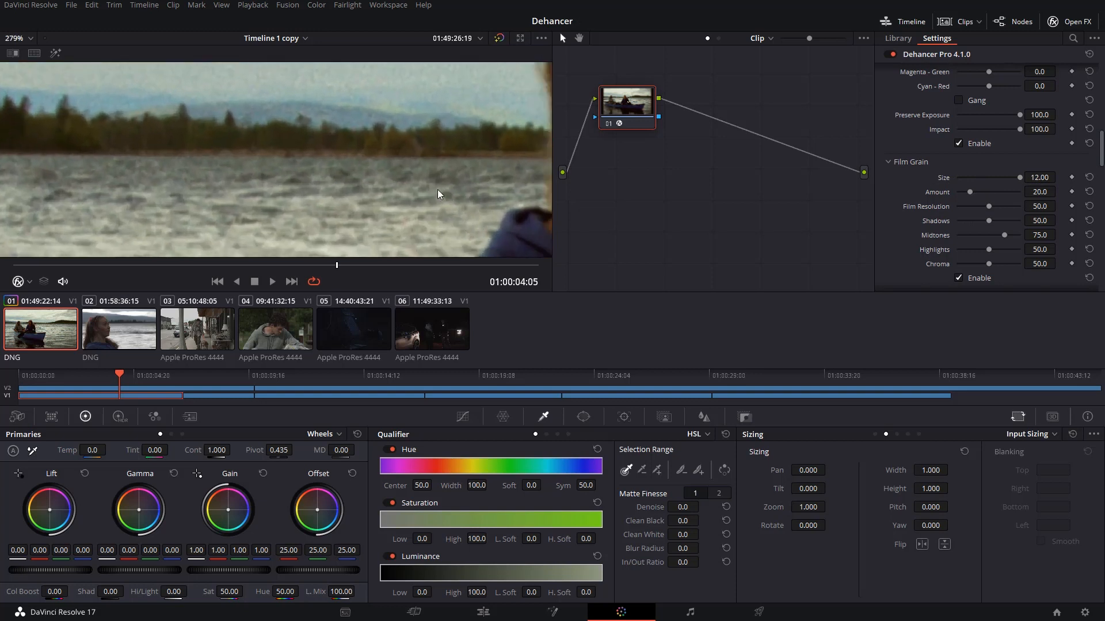
# Try a film grain amount of 97.2 and examine its effect on the magnified shot
pyautogui.scroll(6, 293, 172)
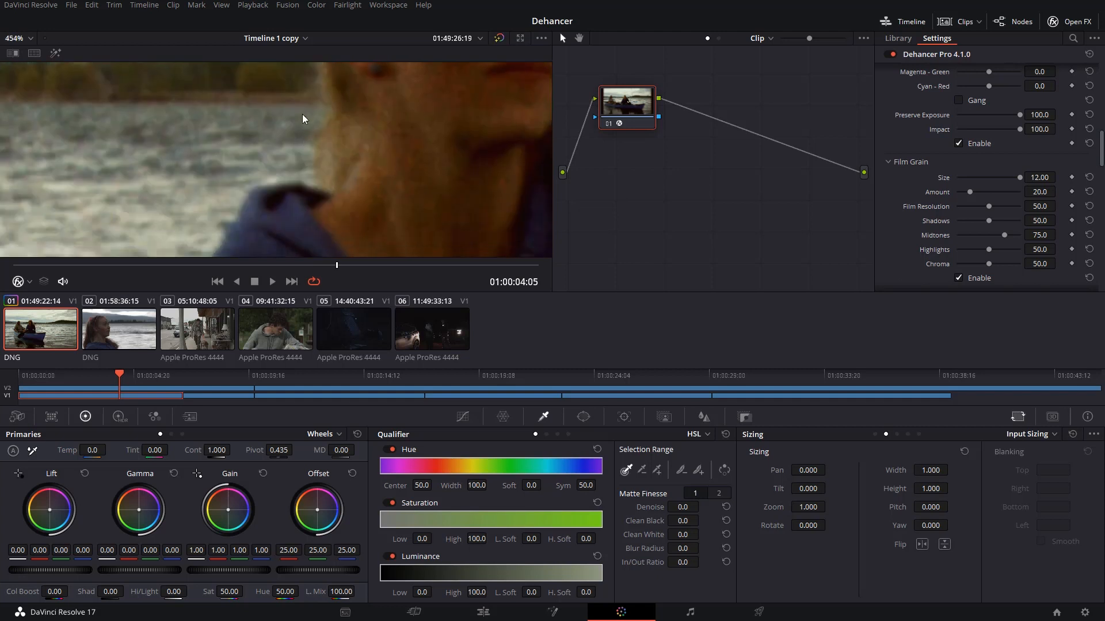
pyautogui.scroll(1, 324, 149)
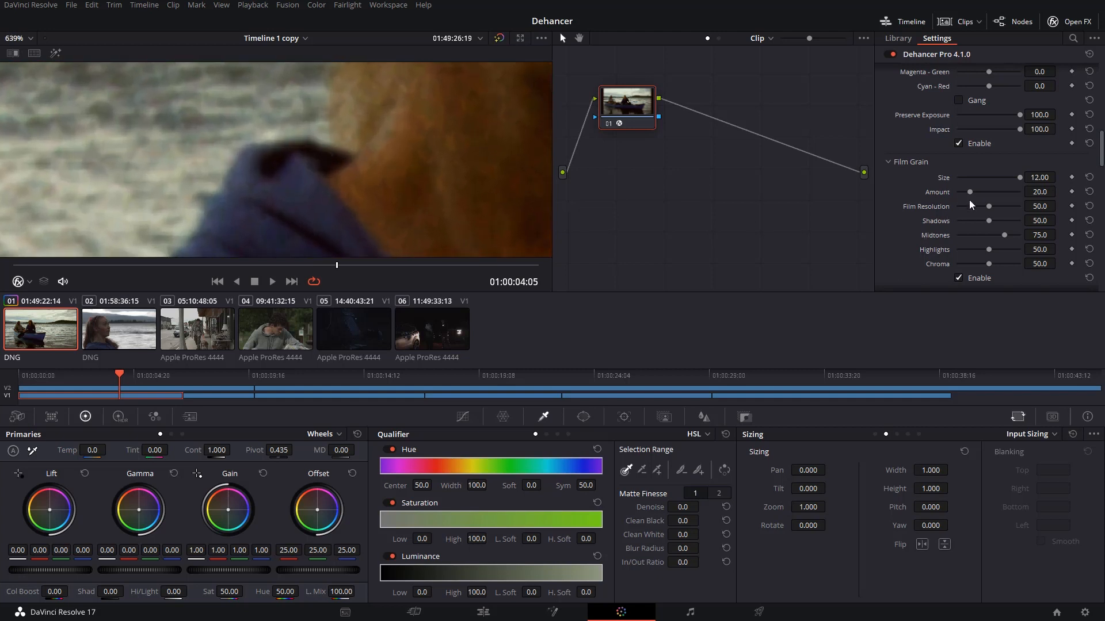
pyautogui.moveTo(969, 191); pyautogui.dragTo(902, 196)
pyautogui.moveTo(957, 192); pyautogui.dragTo(1017, 187)
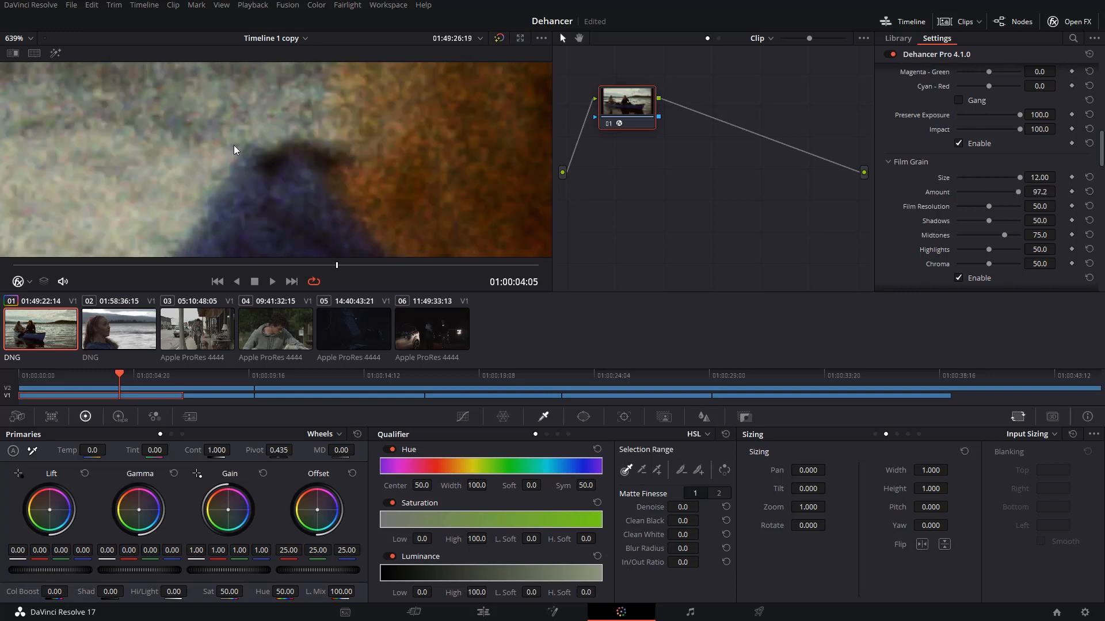
pyautogui.scroll(-5, 239, 163)
pyautogui.scroll(-5, 239, 162)
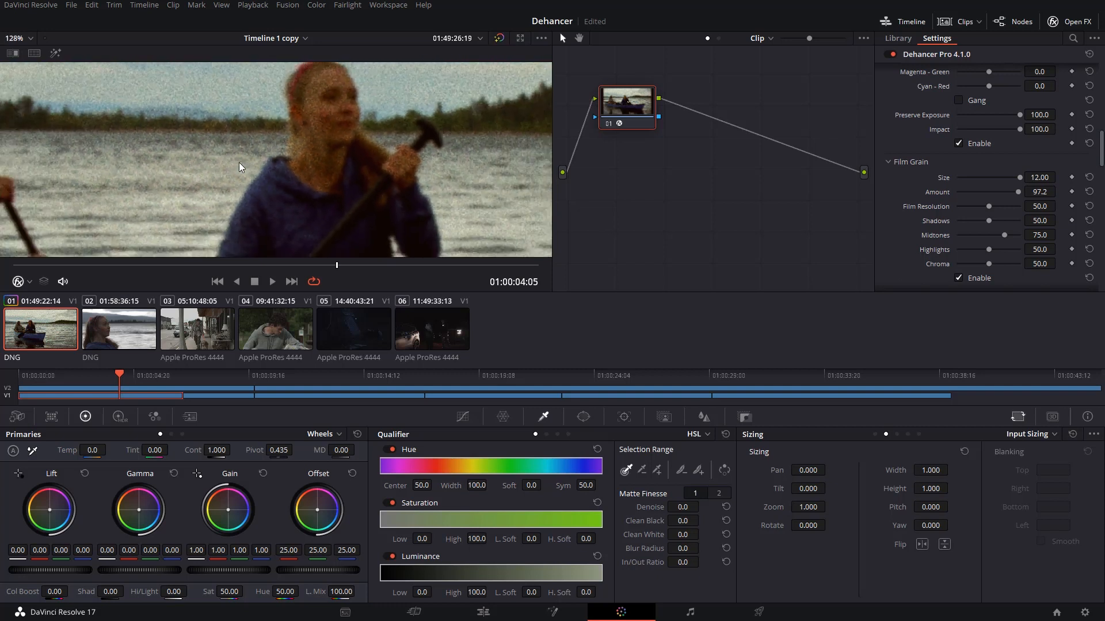
# Show the two paddlers at actual size and set the film grain amount to 24.8
pyautogui.rightClick(240, 162)
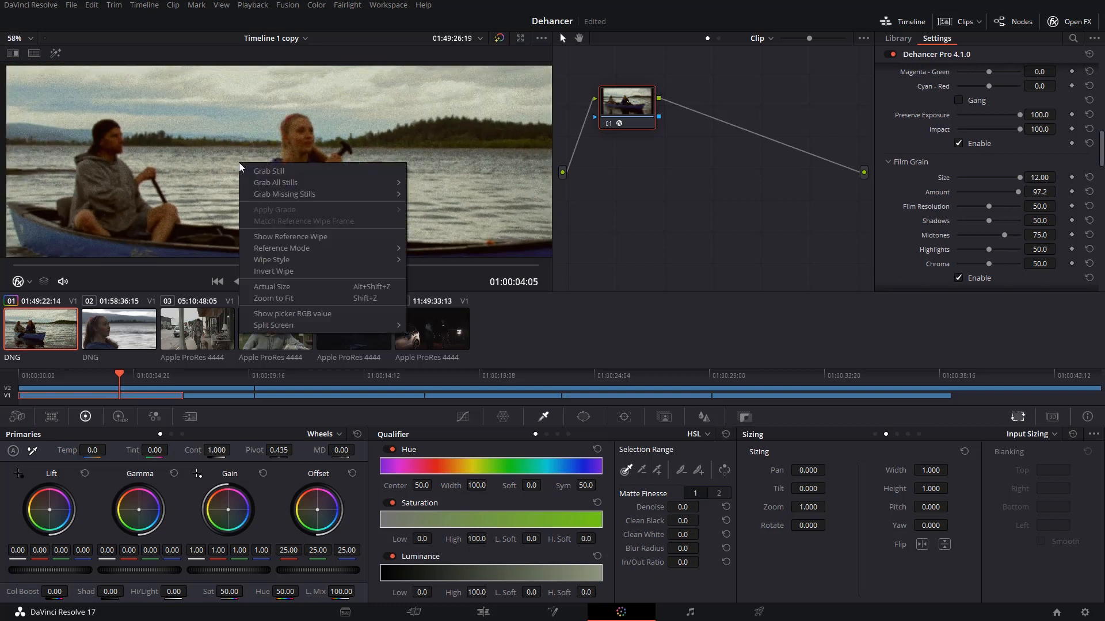
pyautogui.click(286, 286)
pyautogui.moveTo(227, 153); pyautogui.dragTo(391, 220)
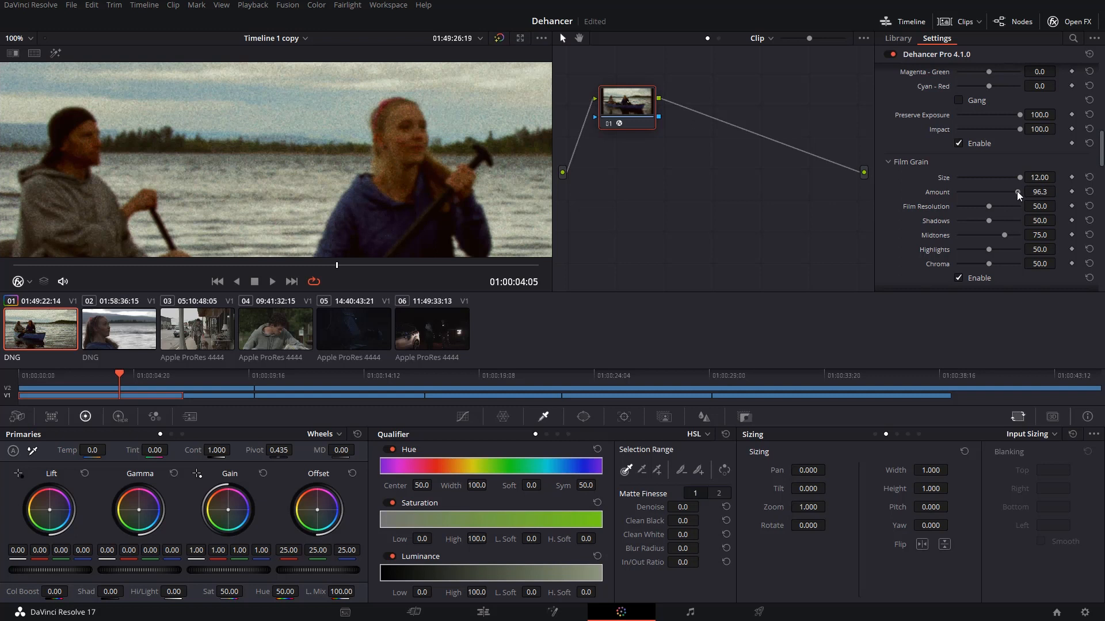
pyautogui.moveTo(1005, 191); pyautogui.dragTo(977, 192)
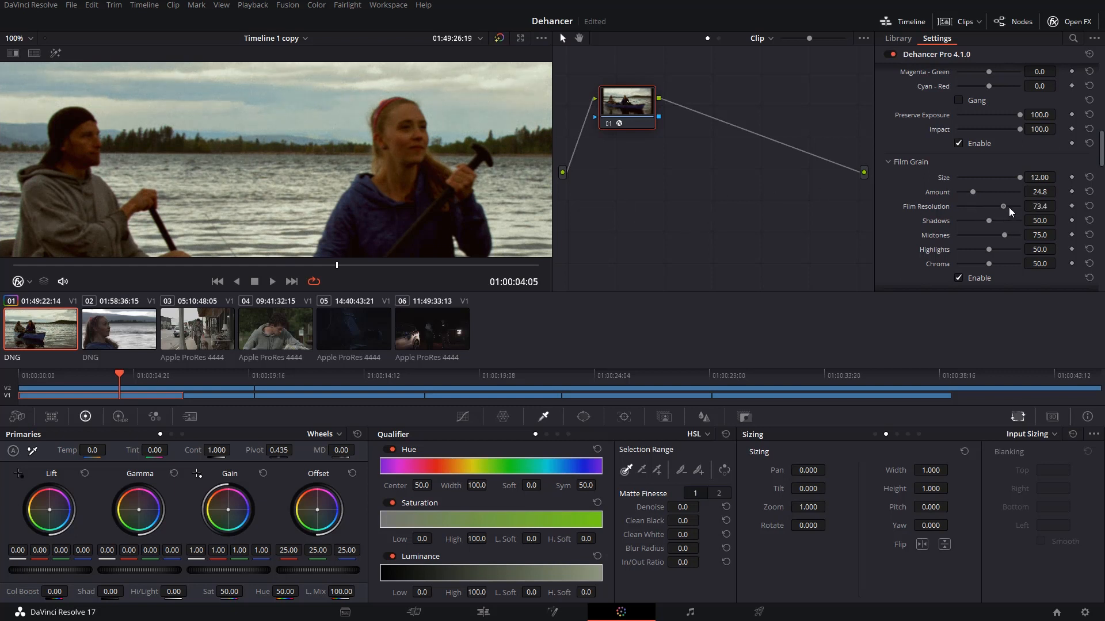
# Try different Film Resolution values, reset it to 50.0 and raise the grain's Shadows to 100.0
pyautogui.moveTo(1015, 206); pyautogui.dragTo(813, 221)
pyautogui.moveTo(957, 206); pyautogui.dragTo(1103, 187)
pyautogui.doubleClick(961, 207)
# Enable Halation, view its mask briefly and compare the image with the effect off and on
pyautogui.scroll(-3, 929, 227)
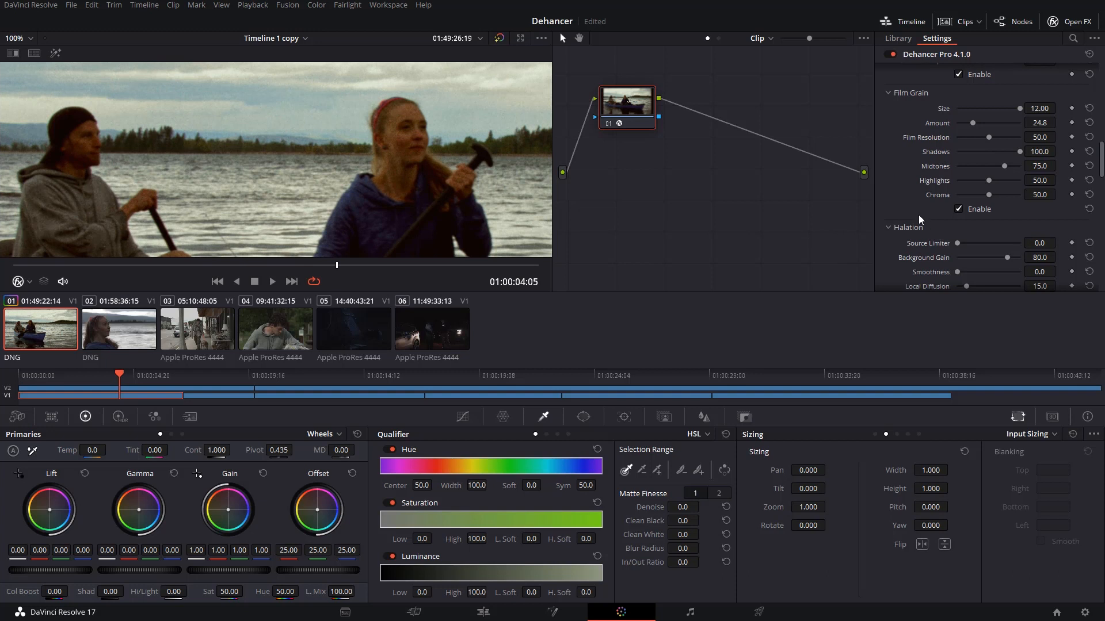
pyautogui.scroll(-3, 919, 216)
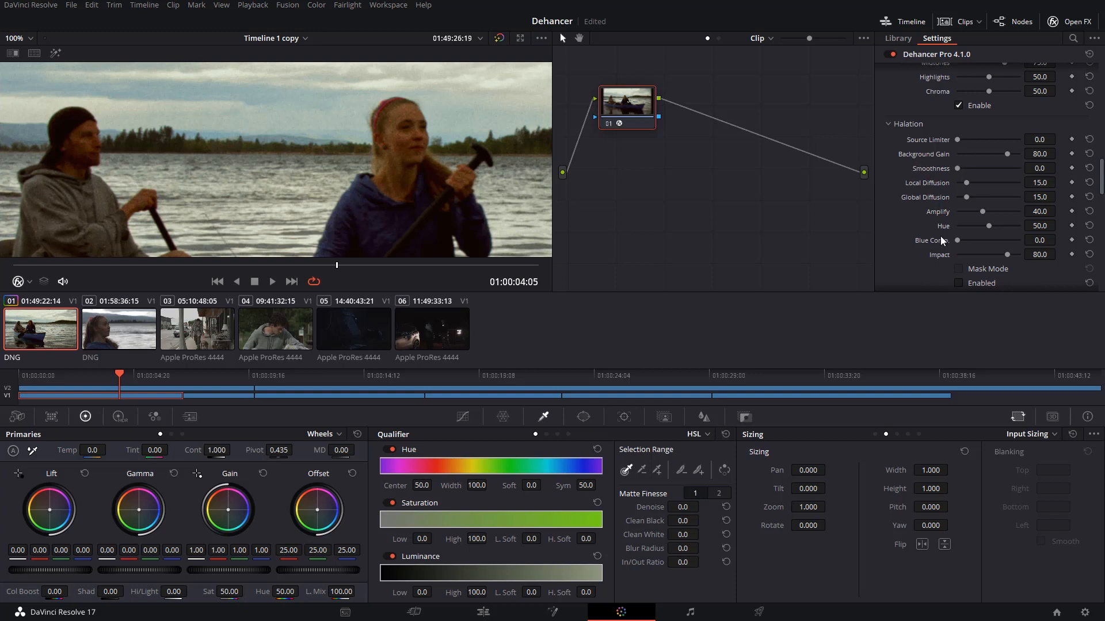
pyautogui.scroll(-1, 941, 240)
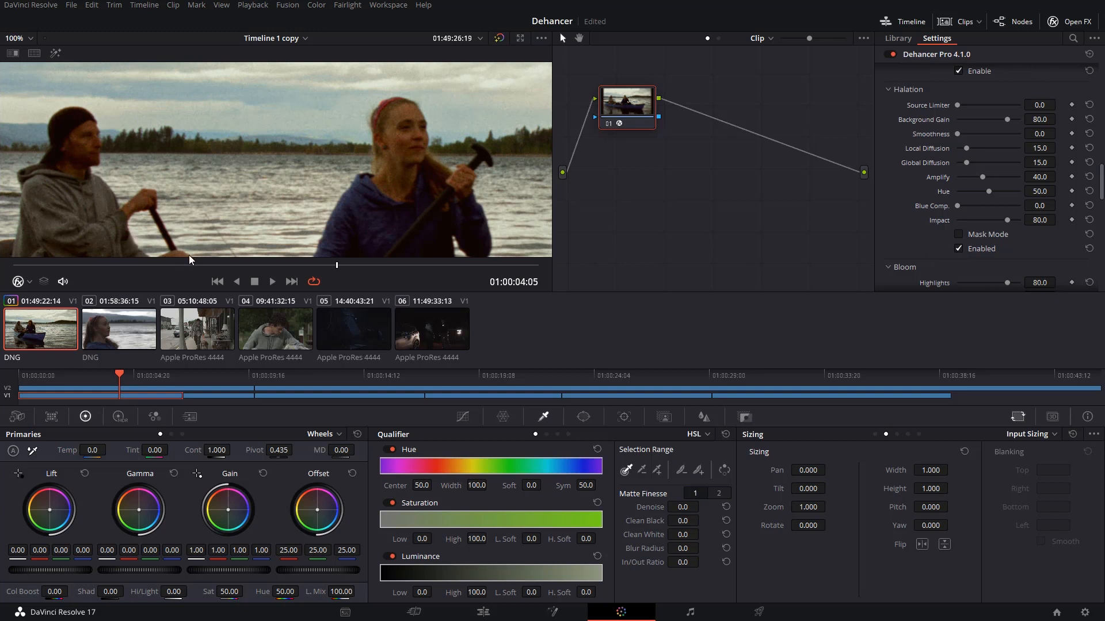
pyautogui.click(958, 234)
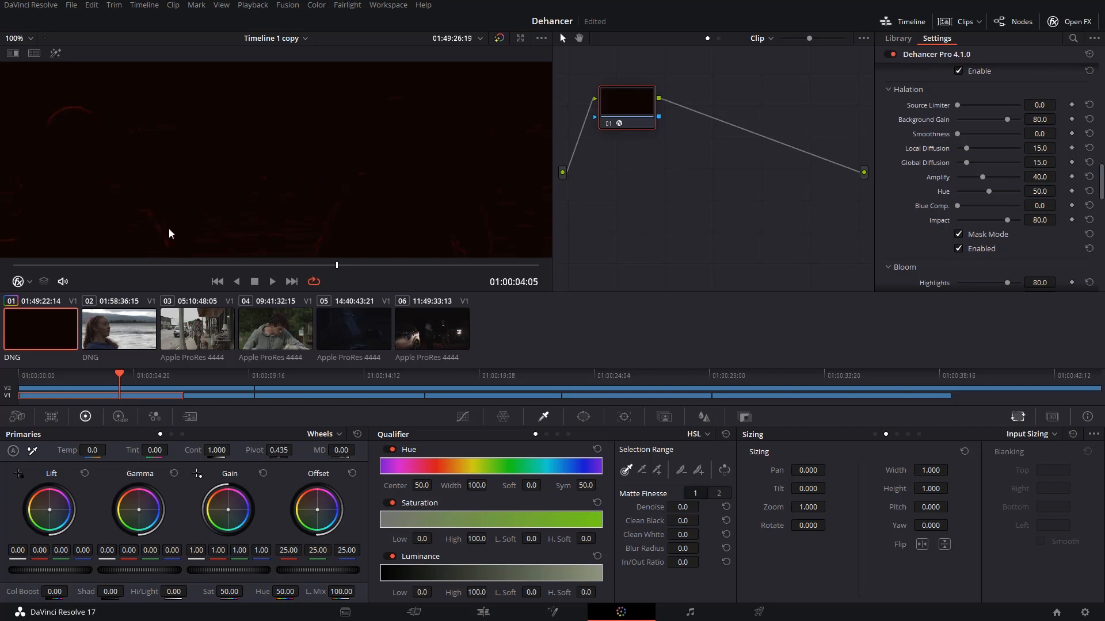
pyautogui.click(959, 234)
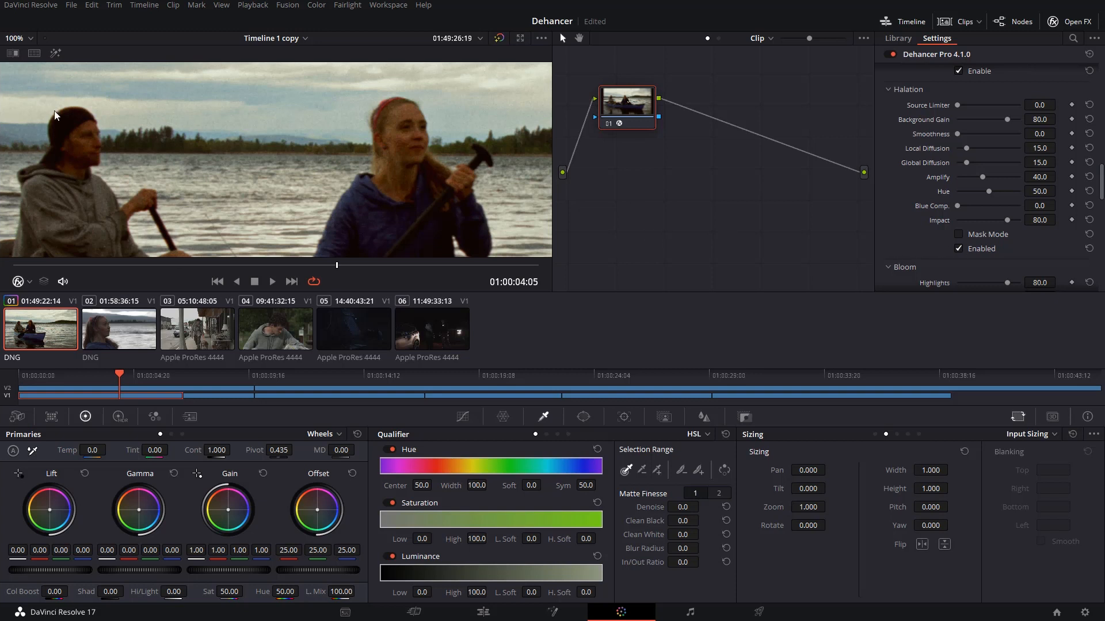
pyautogui.click(959, 249)
pyautogui.click(959, 249)
# Using Halation's Mask Mode as a preview, set Background Gain to 100.0, Smoothness to 33.0 and Local Diffusion to 80.8
pyautogui.click(959, 235)
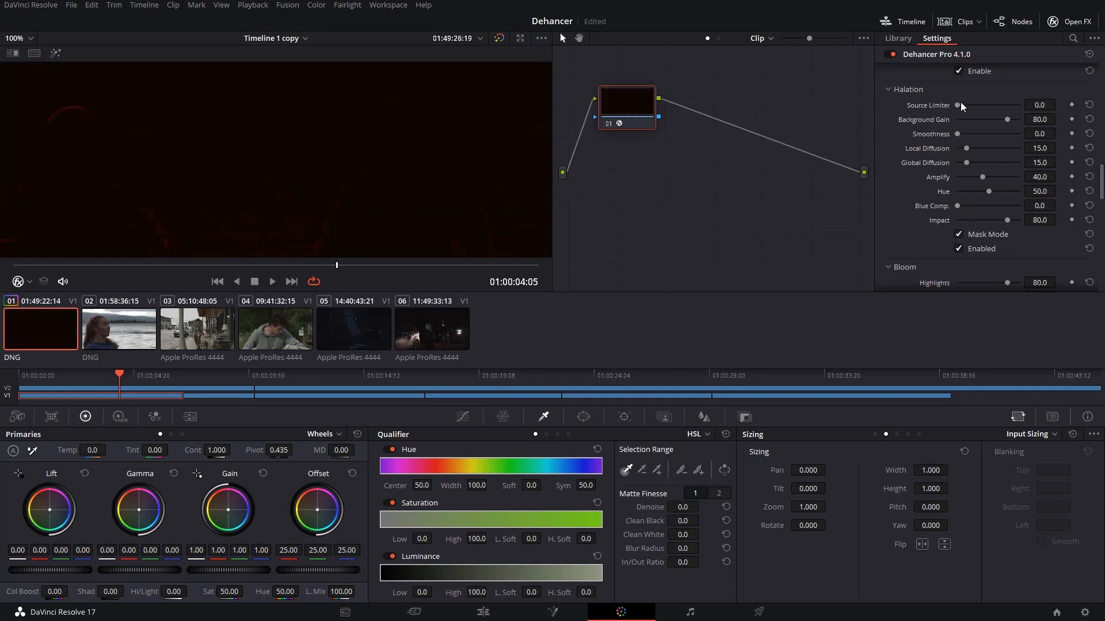
pyautogui.moveTo(960, 105); pyautogui.dragTo(899, 111)
pyautogui.moveTo(1021, 119); pyautogui.dragTo(891, 123)
pyautogui.moveTo(958, 134); pyautogui.dragTo(1001, 131)
pyautogui.moveTo(968, 149); pyautogui.dragTo(1009, 148)
pyautogui.click(959, 234)
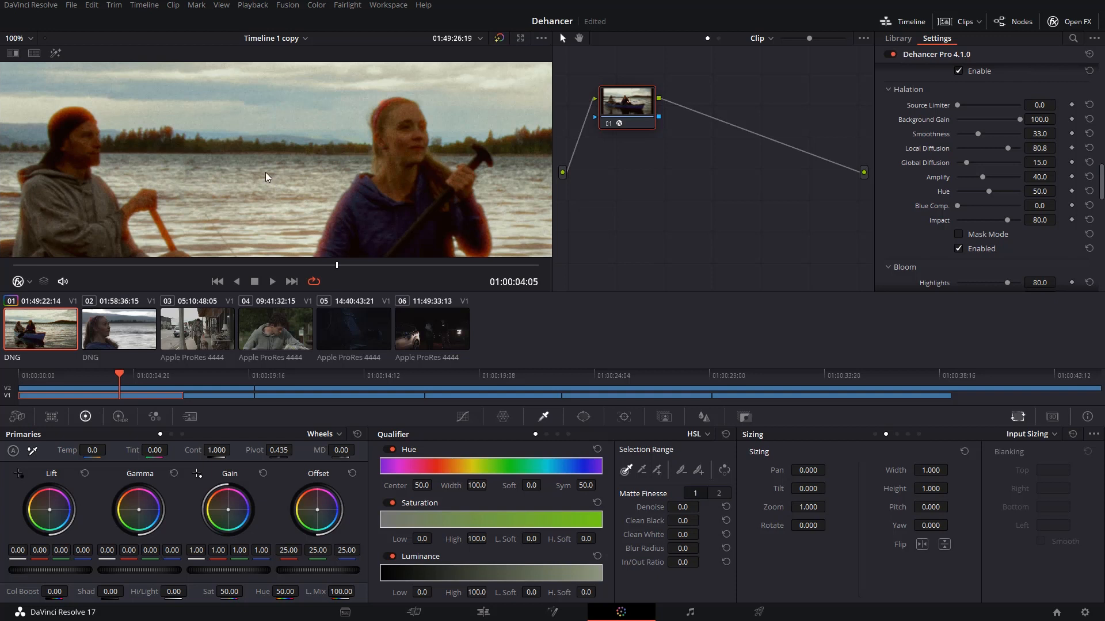
# Set Halation's Local Diffusion to 42.2, checking the image full screen and at actual size
pyautogui.scroll(-6, 266, 174)
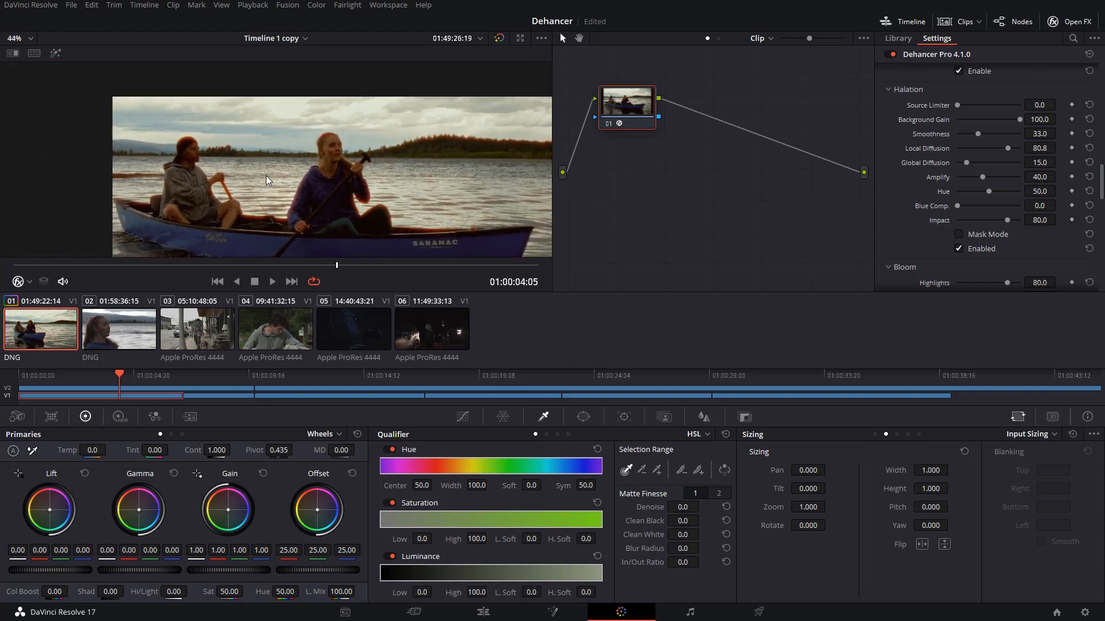
pyautogui.hotkey('ctrl', 'f')
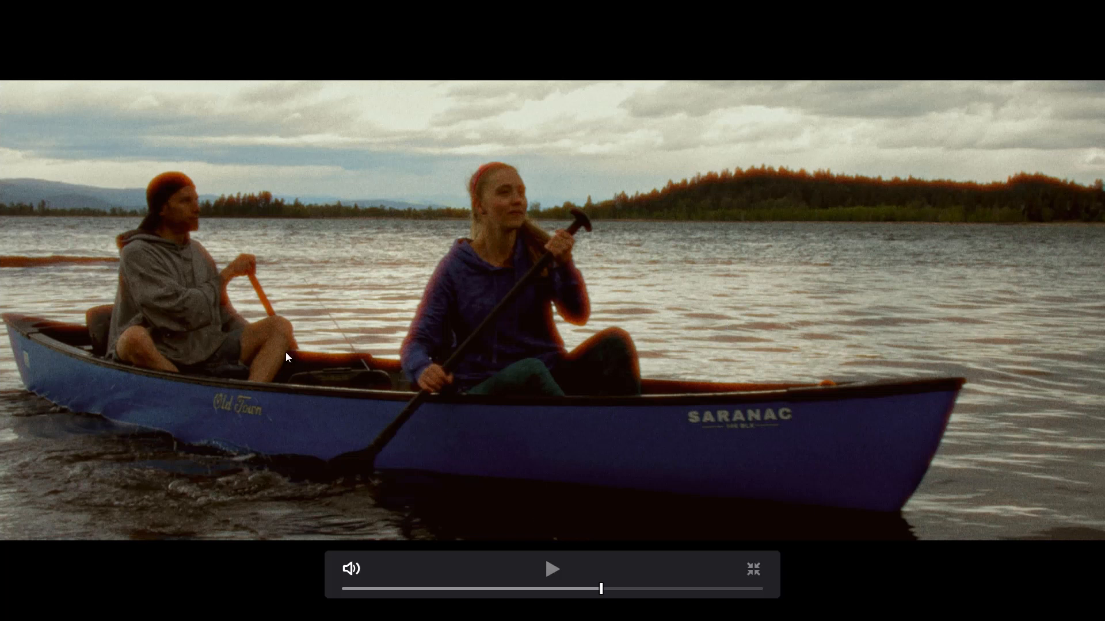
pyautogui.press('Escape')
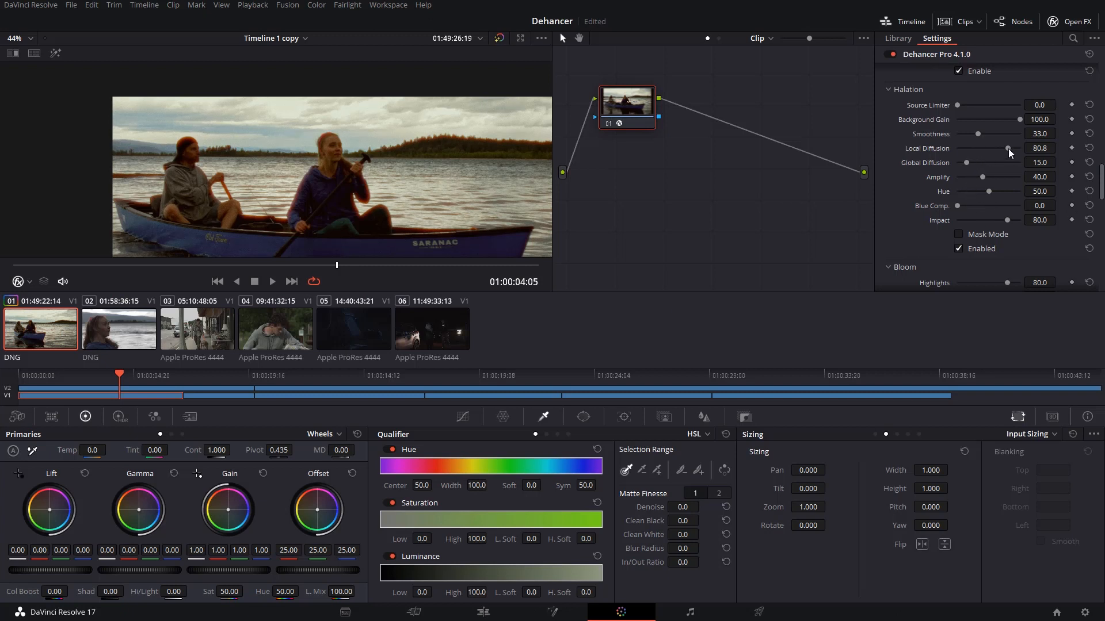
pyautogui.moveTo(984, 148)
pyautogui.mouseDown()
pyautogui.moveTo(969, 148)
pyautogui.moveTo(984, 148)
pyautogui.mouseUp()
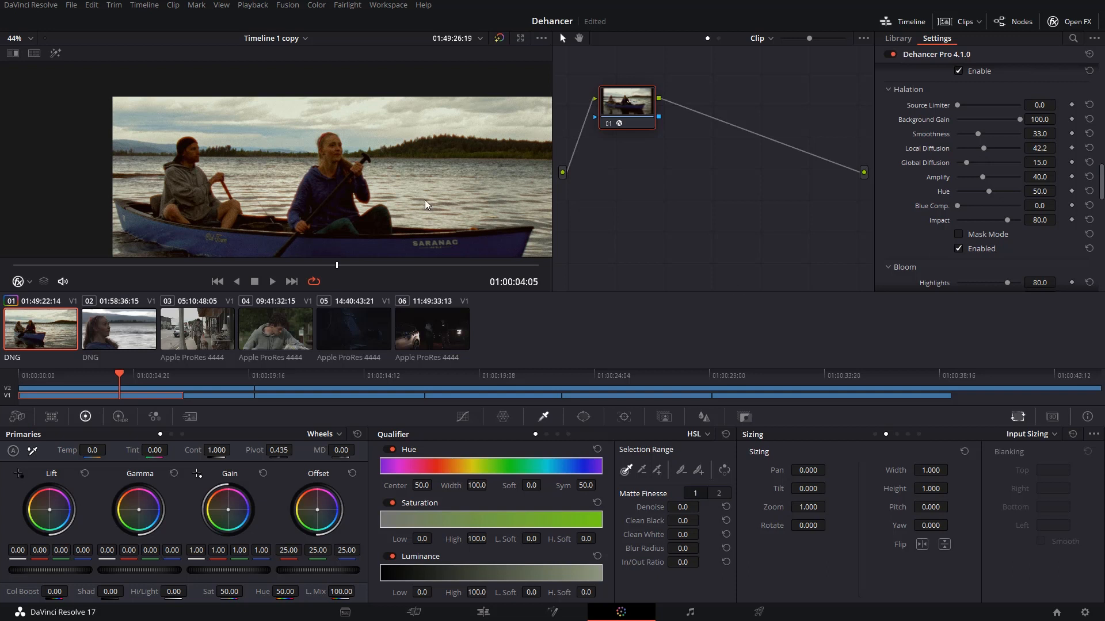
pyautogui.moveTo(417, 194); pyautogui.dragTo(340, 161)
pyautogui.scroll(-1, 340, 161)
pyautogui.rightClick(339, 161)
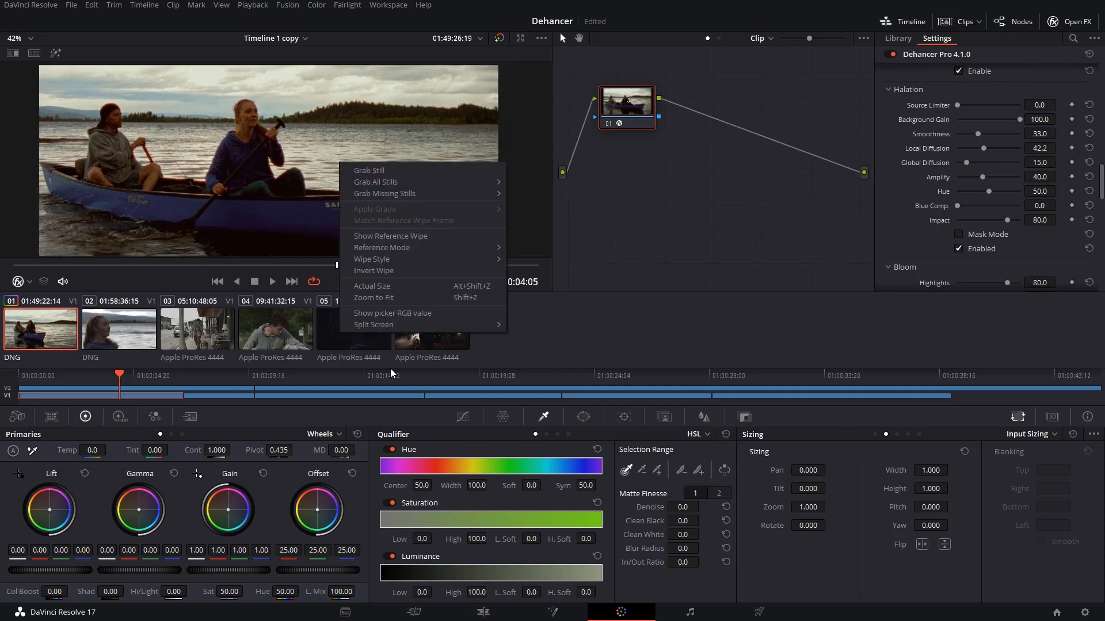
pyautogui.click(378, 288)
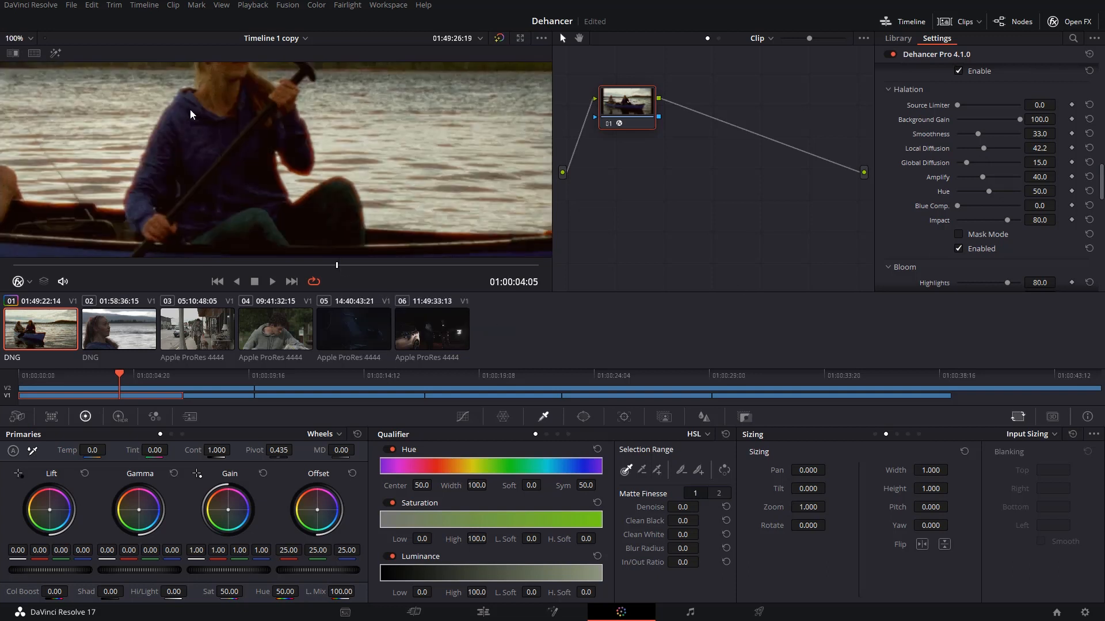
pyautogui.moveTo(190, 109); pyautogui.dragTo(394, 160)
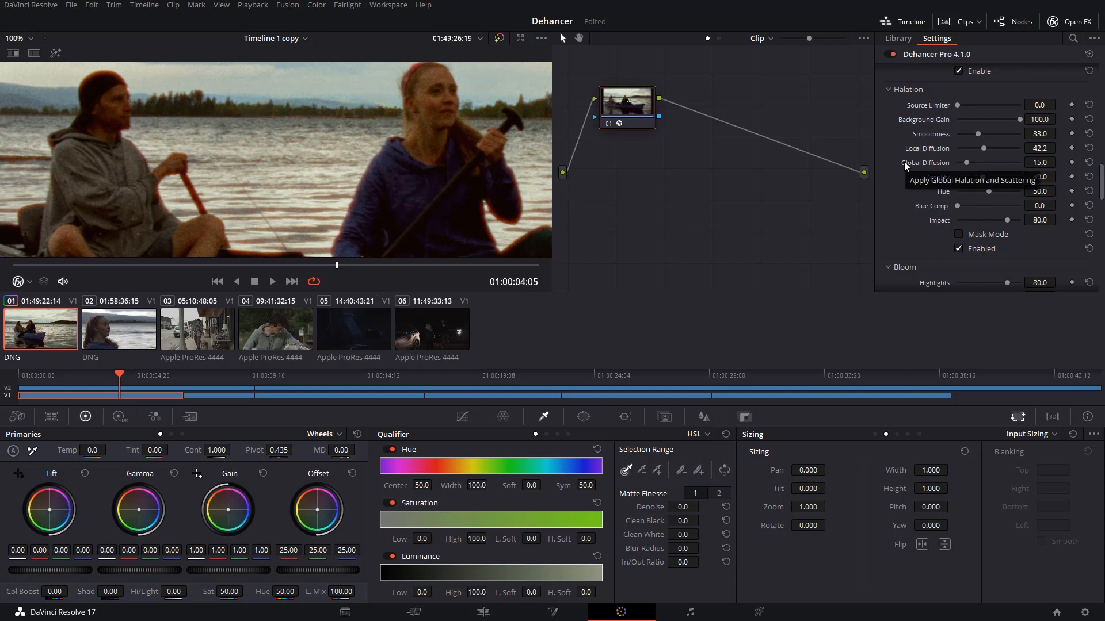
# Enable Bloom and, previewing its mask, set Highlights to 100.0, Source Limiter to 33.0, Diffusion to 39.5 and Amplify to 61.5
pyautogui.scroll(-5, 915, 207)
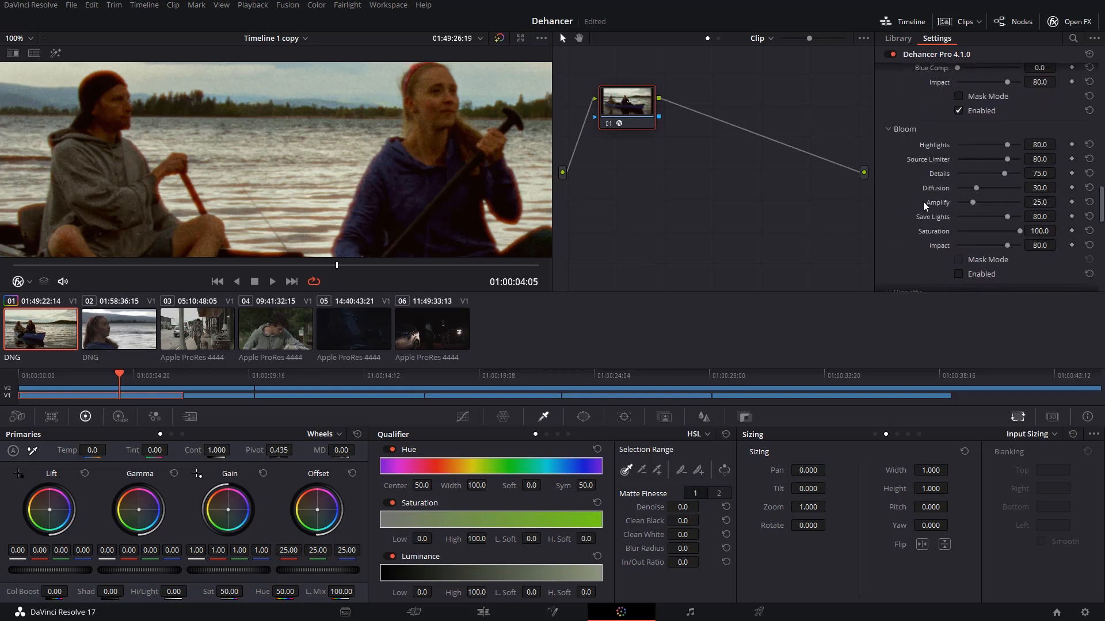
pyautogui.click(958, 273)
pyautogui.click(958, 260)
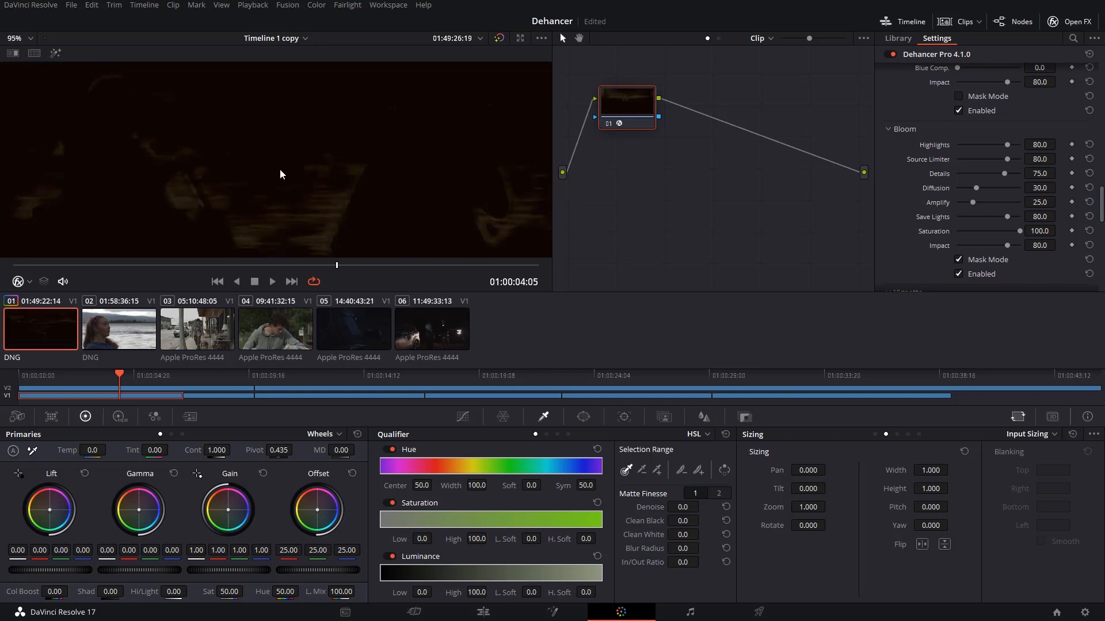
pyautogui.scroll(-4, 280, 168)
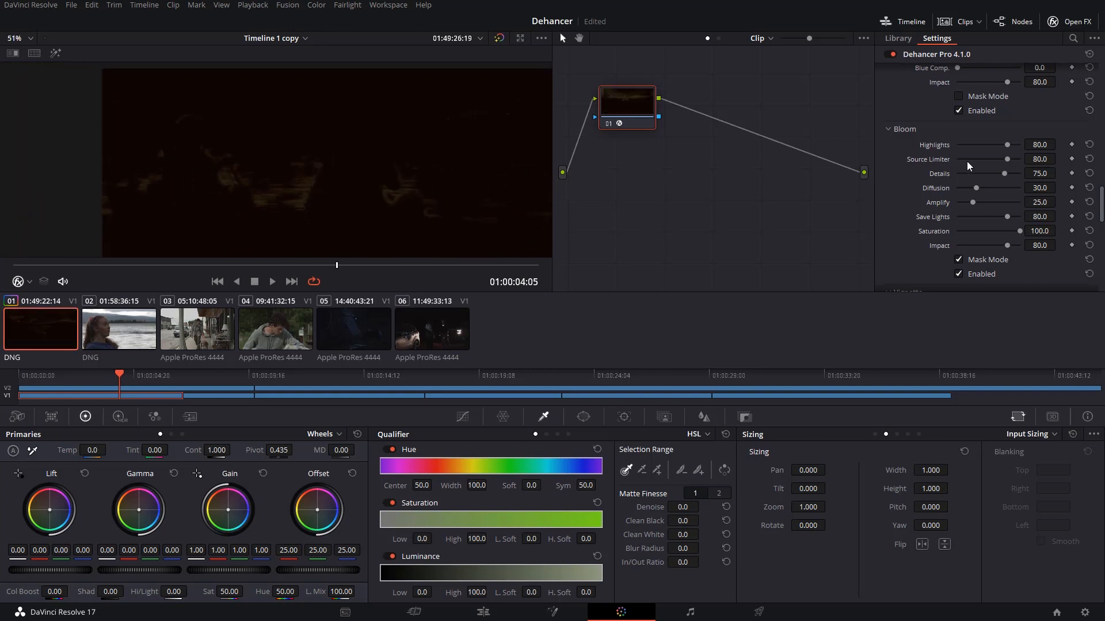
pyautogui.moveTo(1006, 145); pyautogui.dragTo(1026, 203)
pyautogui.moveTo(1005, 202); pyautogui.dragTo(996, 202)
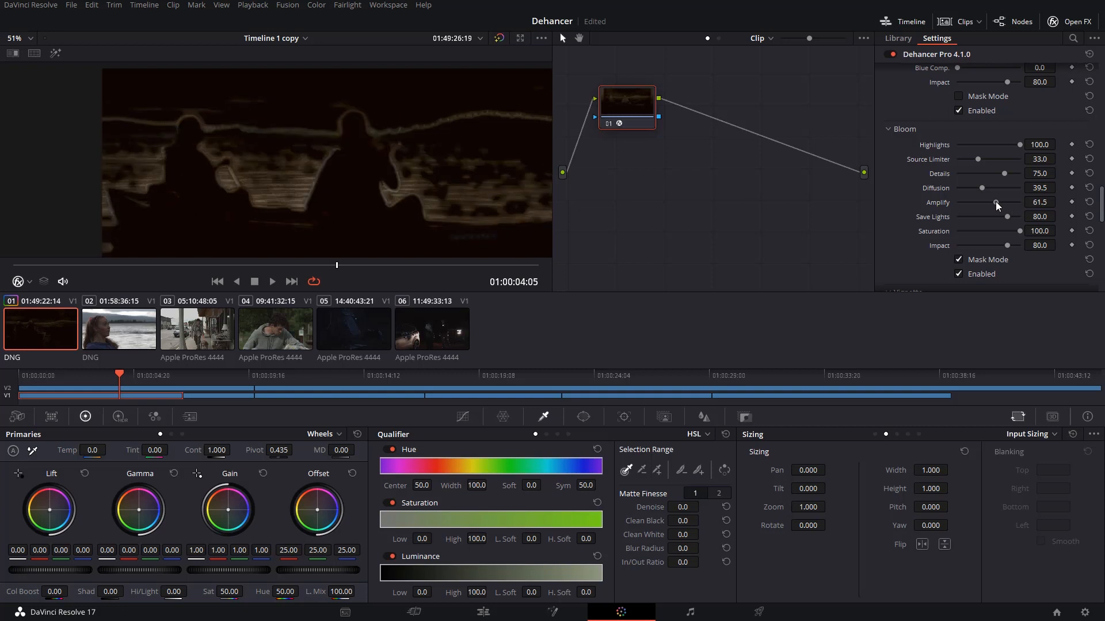
pyautogui.click(959, 260)
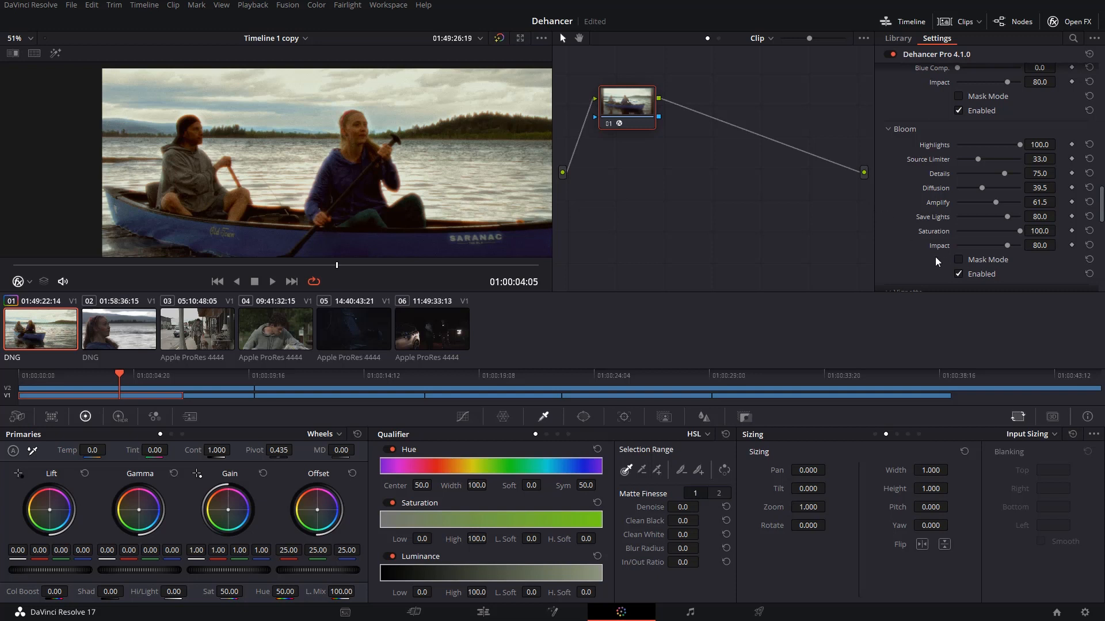
# Enable the Vignette effect and check the darkened frame edges
pyautogui.scroll(-5, 941, 267)
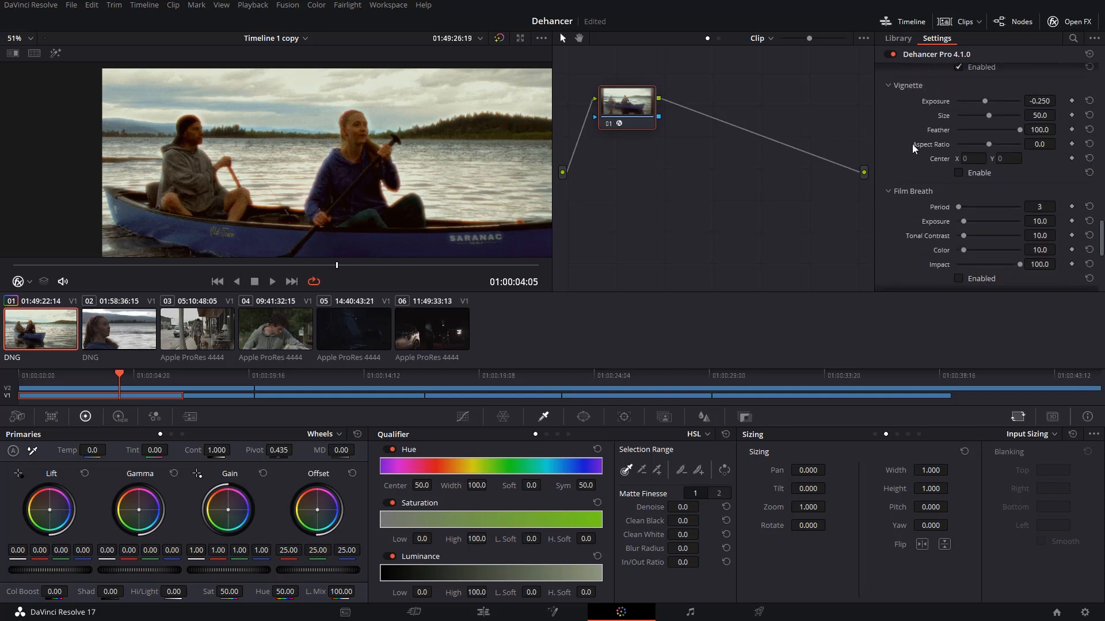
pyautogui.scroll(1, 915, 138)
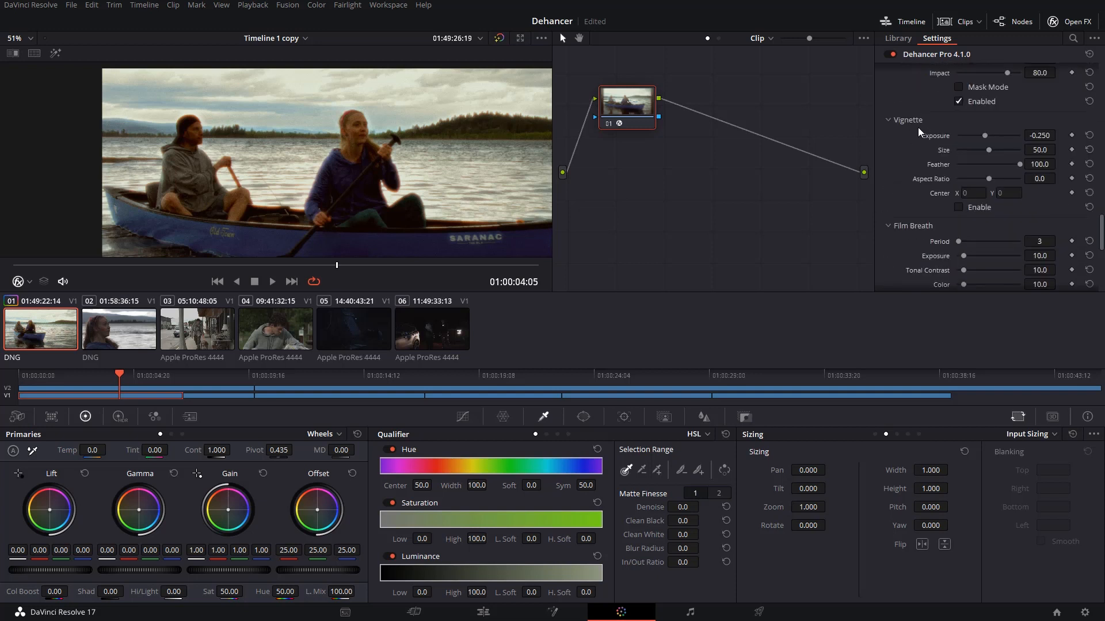
pyautogui.click(959, 207)
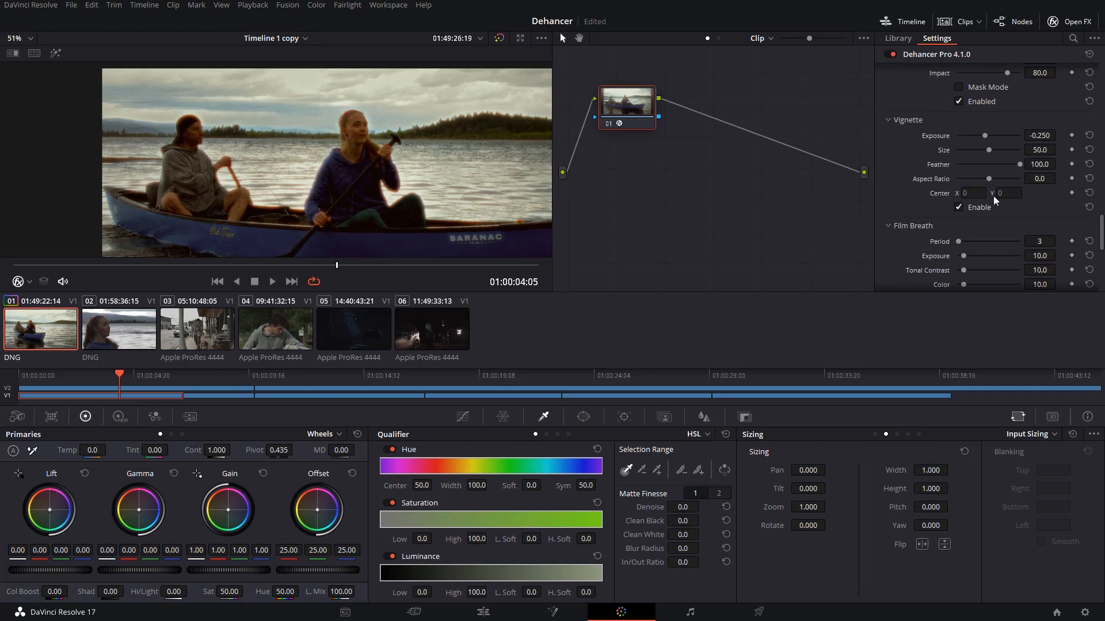
pyautogui.scroll(1, 899, 149)
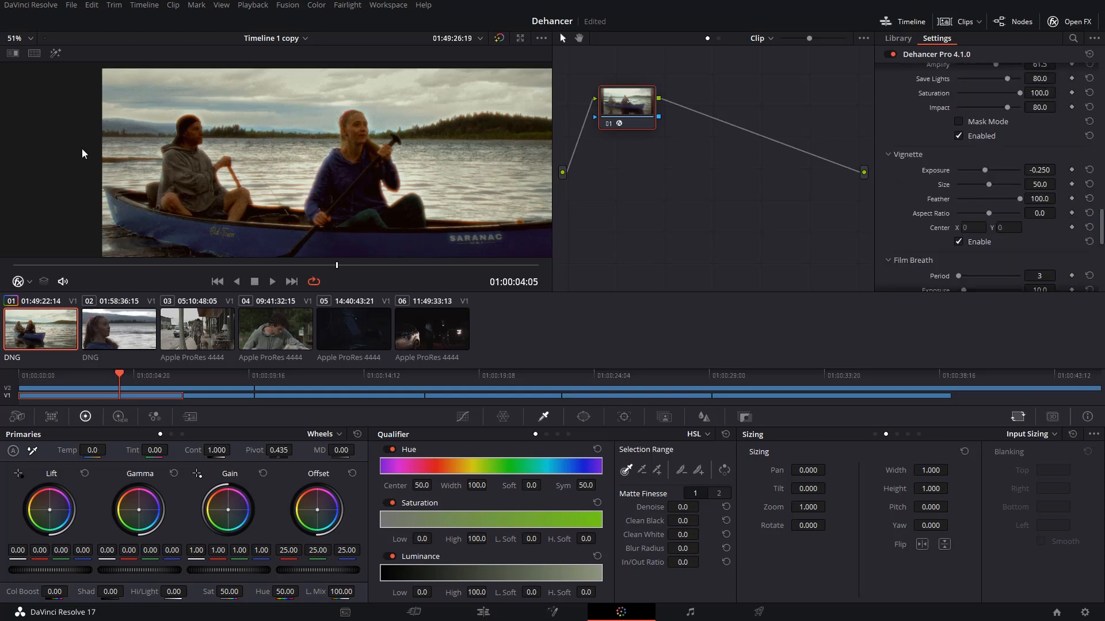
# Enable the Film Breath and Gate Weave effects for the canoe clip
pyautogui.scroll(-6, 926, 196)
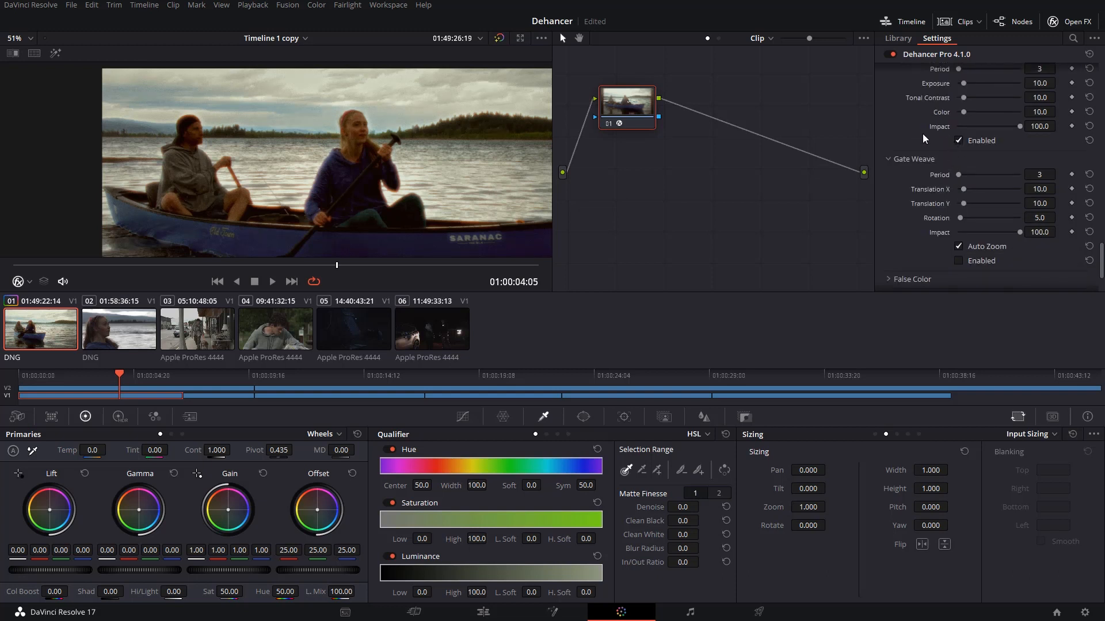
pyautogui.scroll(2, 923, 133)
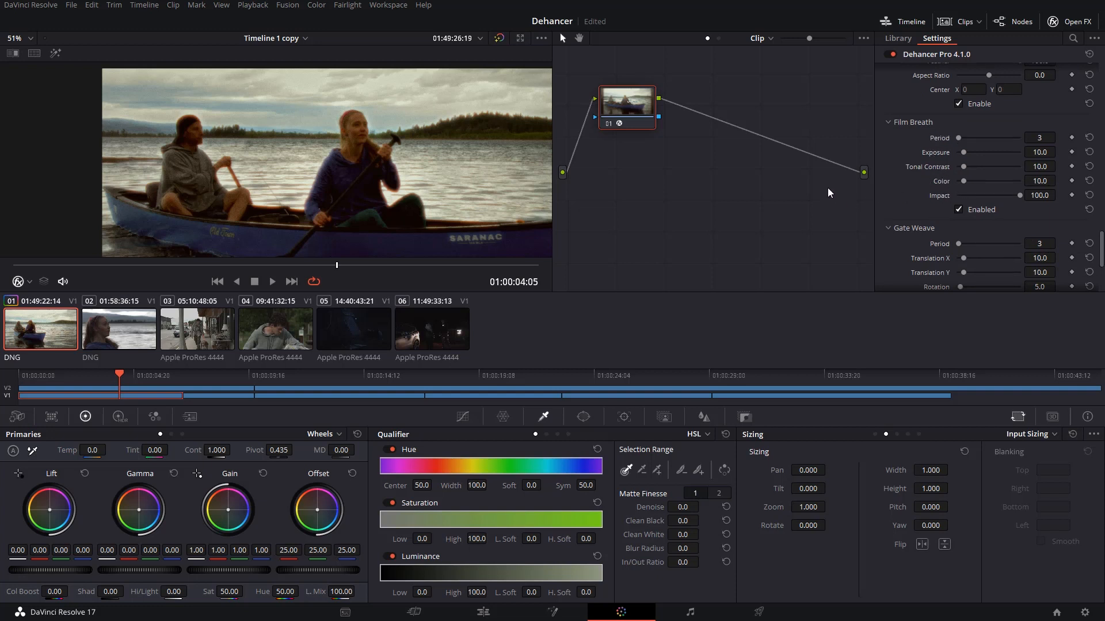
pyautogui.moveTo(457, 185); pyautogui.dragTo(364, 178)
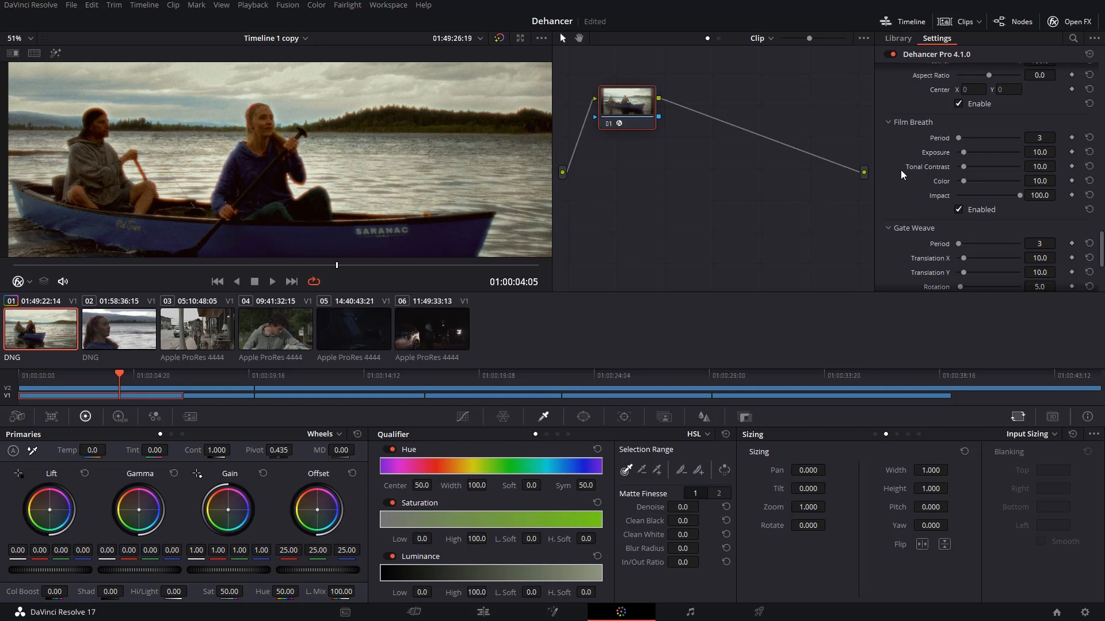
pyautogui.scroll(-3, 946, 216)
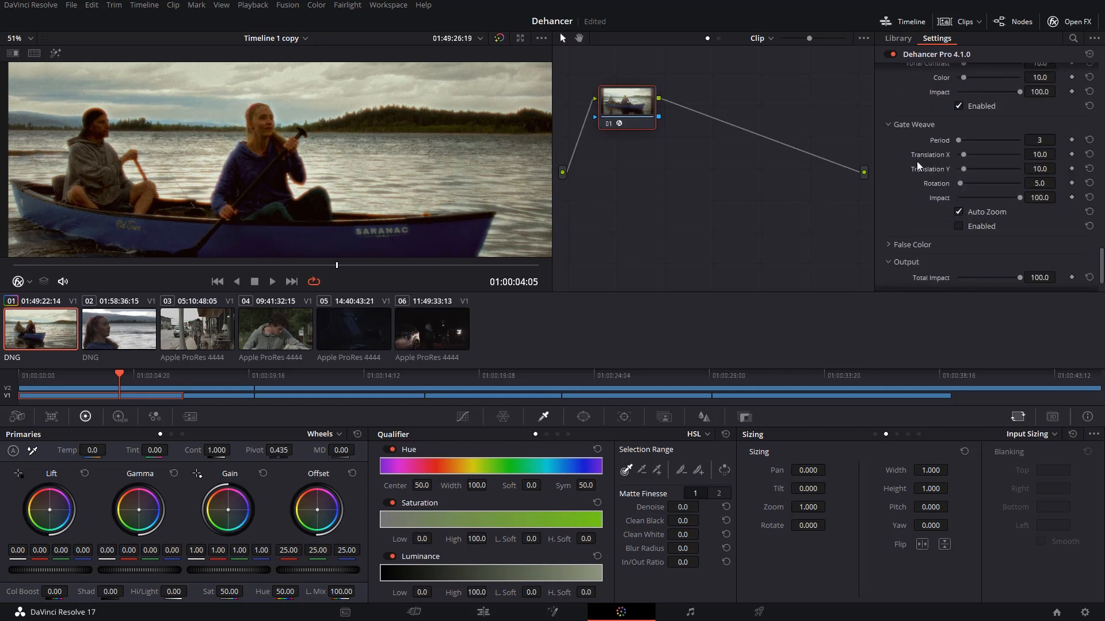
pyautogui.click(958, 226)
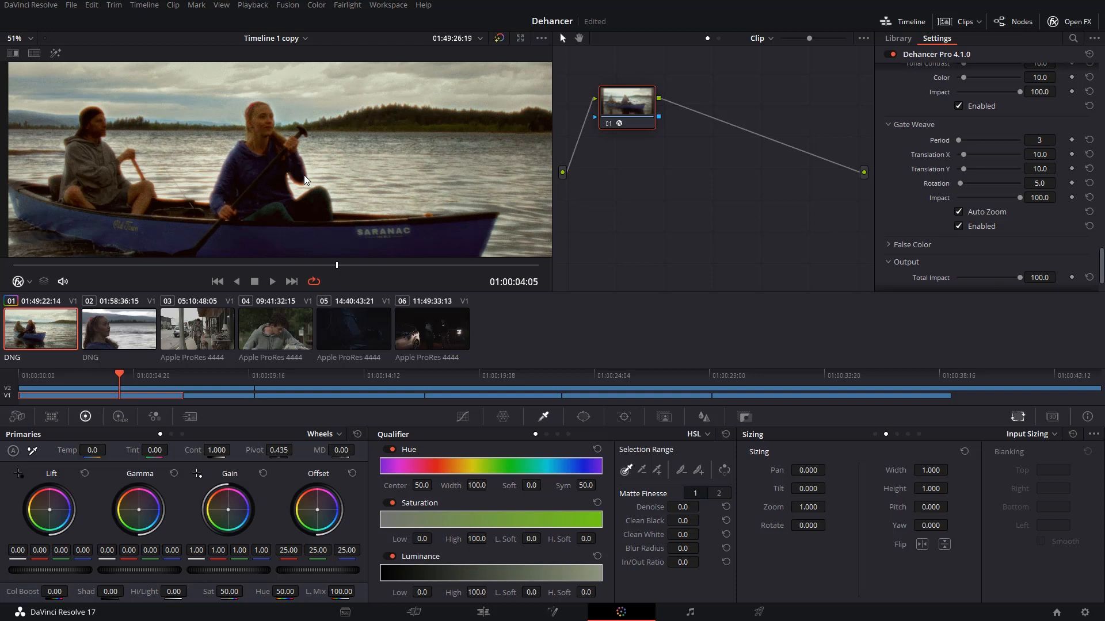
# Look over the Film Breath, Gate Weave and Output settings and expand the False Color section
pyautogui.scroll(-2, 909, 229)
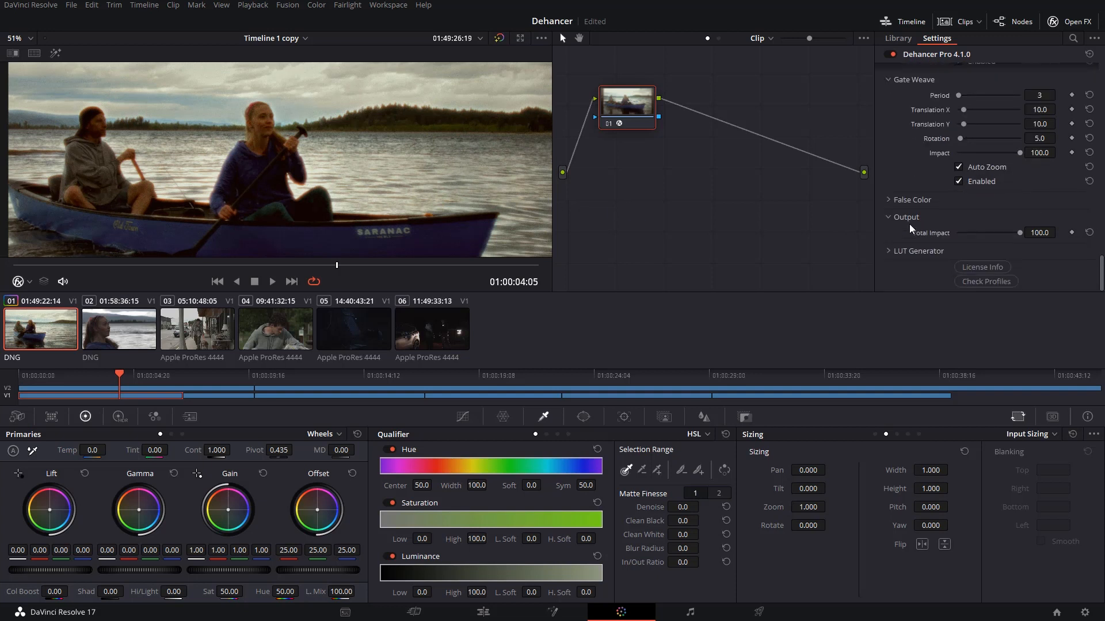
pyautogui.scroll(3, 909, 223)
pyautogui.scroll(1, 921, 161)
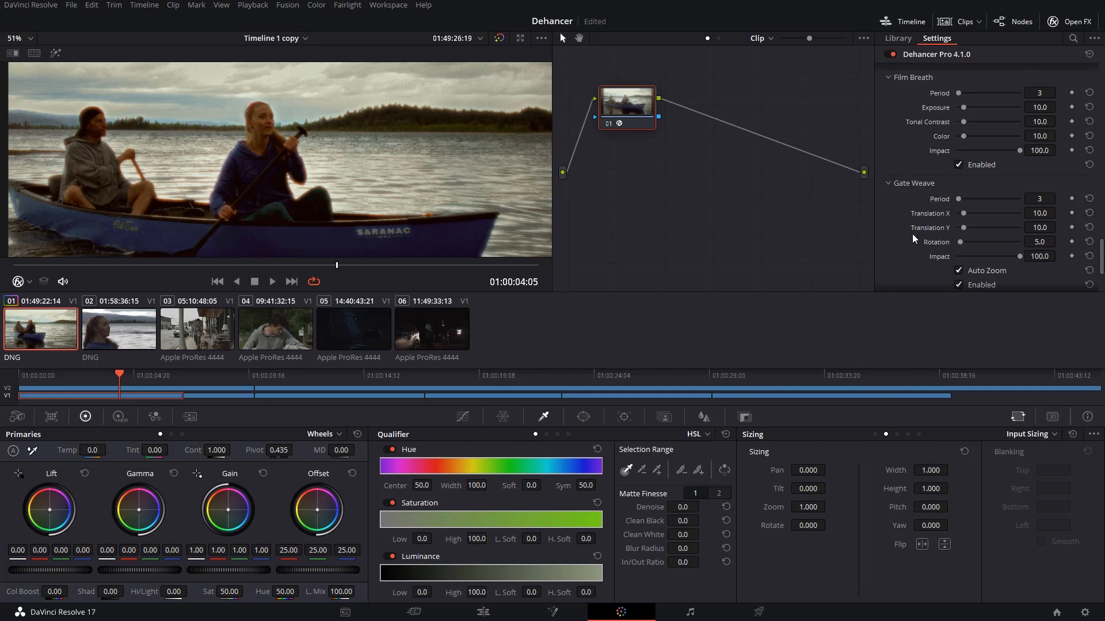
pyautogui.scroll(-3, 913, 236)
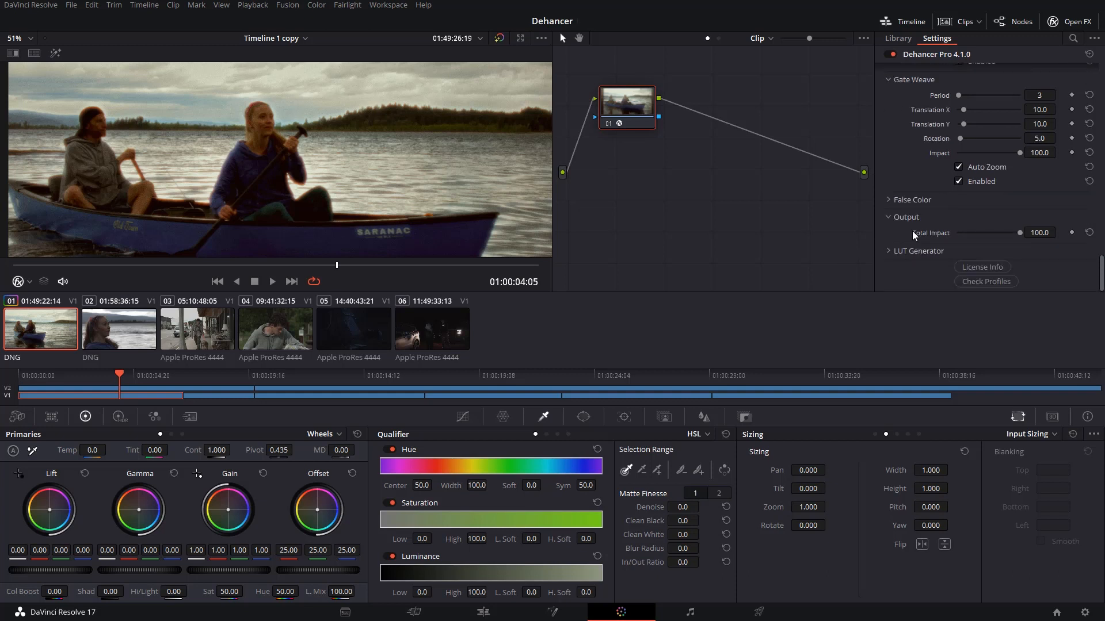
pyautogui.click(888, 200)
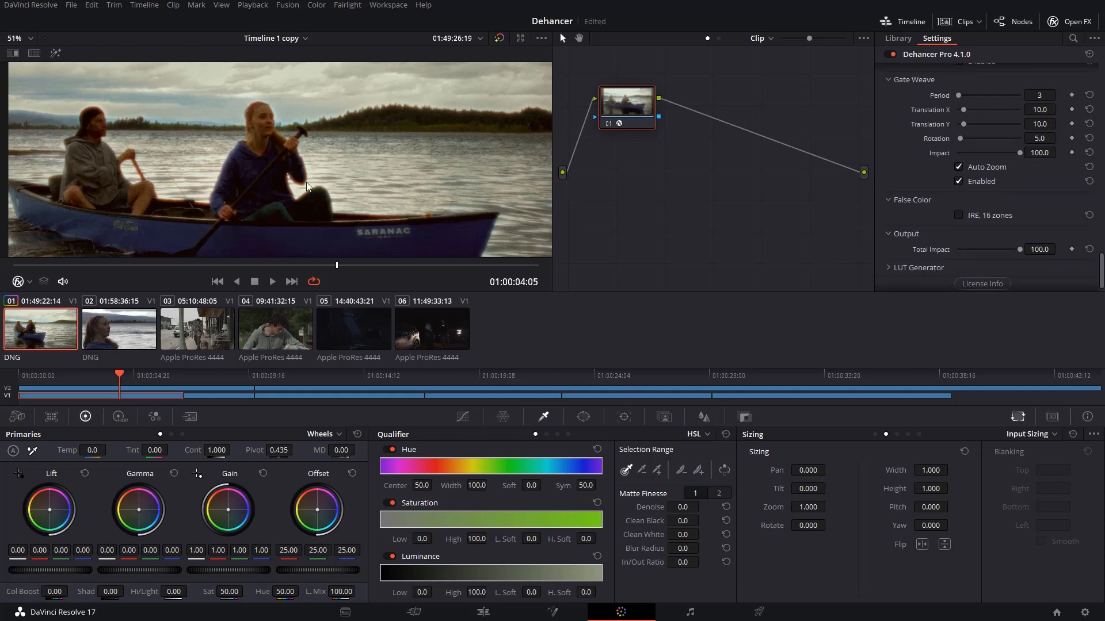
# Compare the canoe clip with and without the grade, and examine the graded image full screen
pyautogui.click(500, 39)
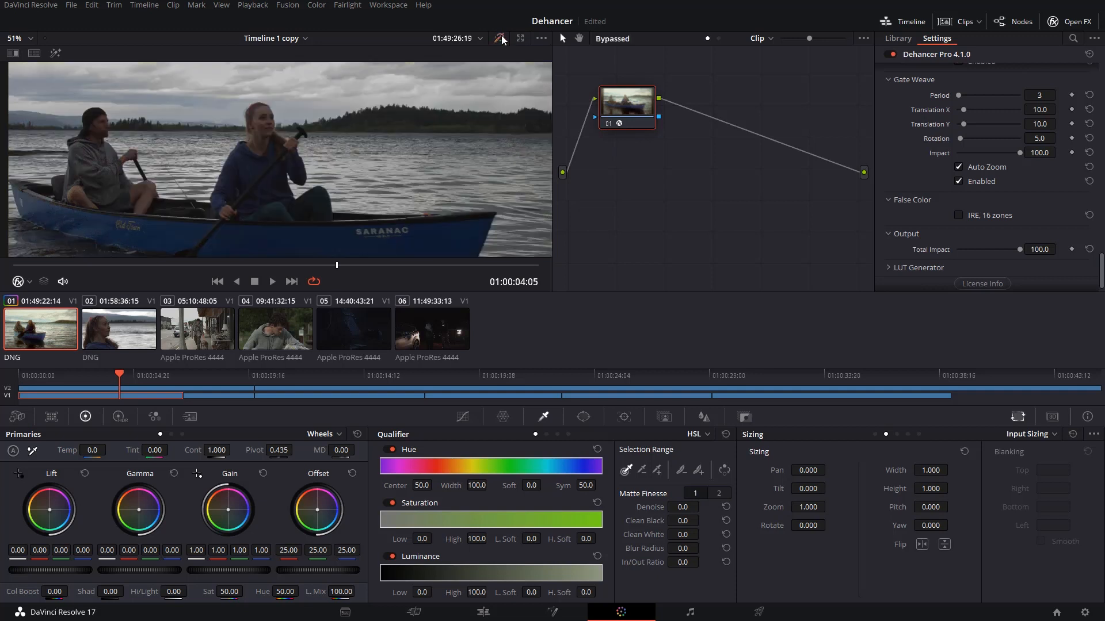
pyautogui.click(500, 38)
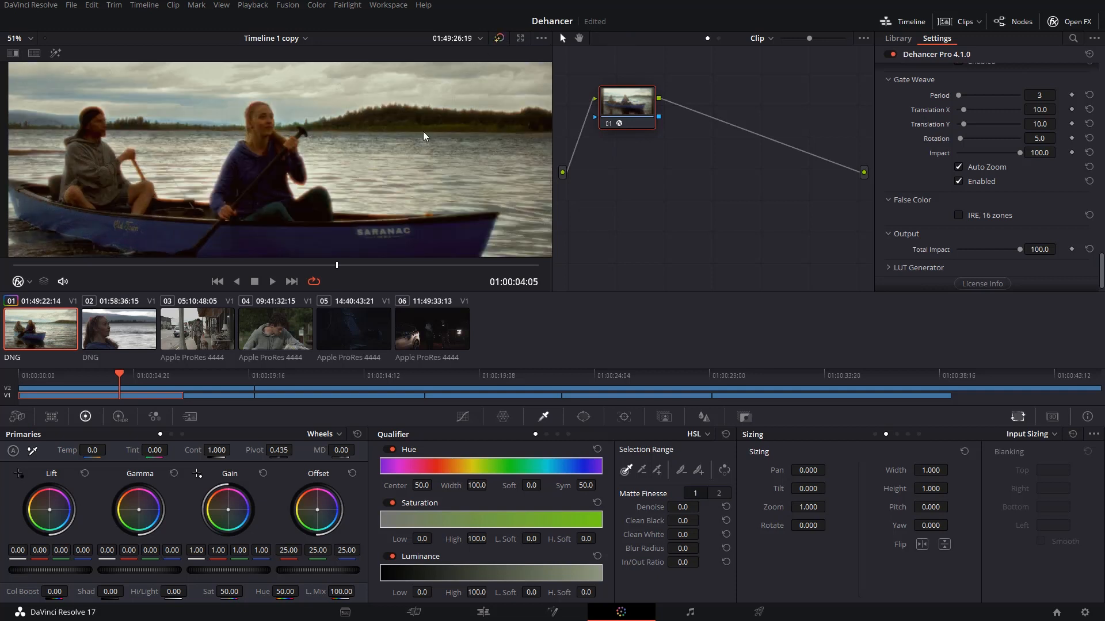
pyautogui.hotkey('ctrl', 'f')
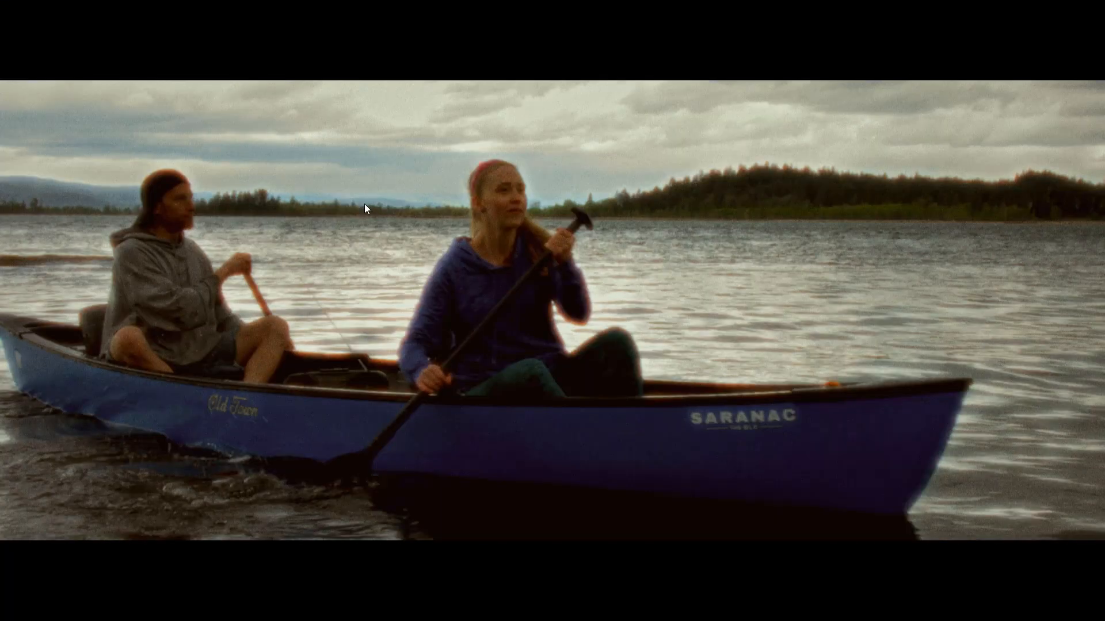
pyautogui.moveTo(328, 276)
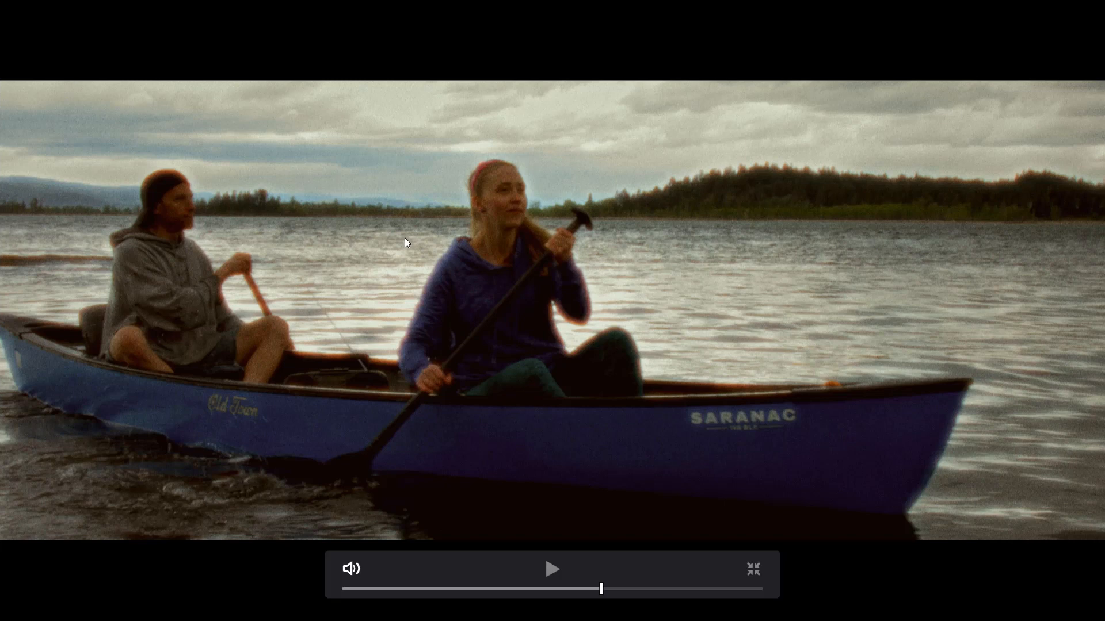
pyautogui.press('Escape')
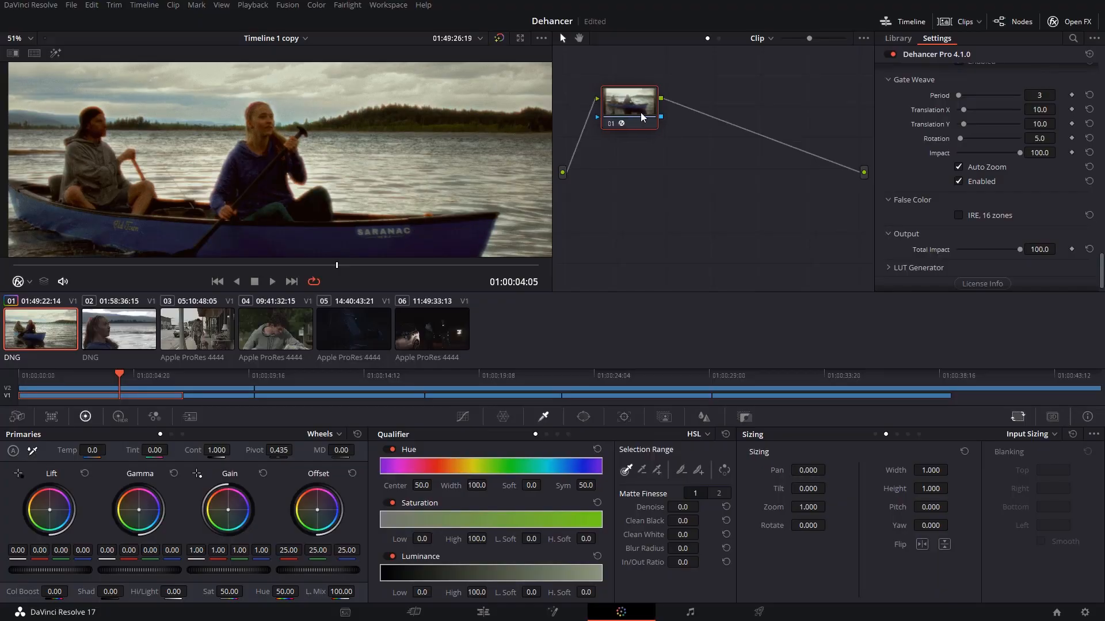
pyautogui.moveTo(643, 112); pyautogui.dragTo(763, 122)
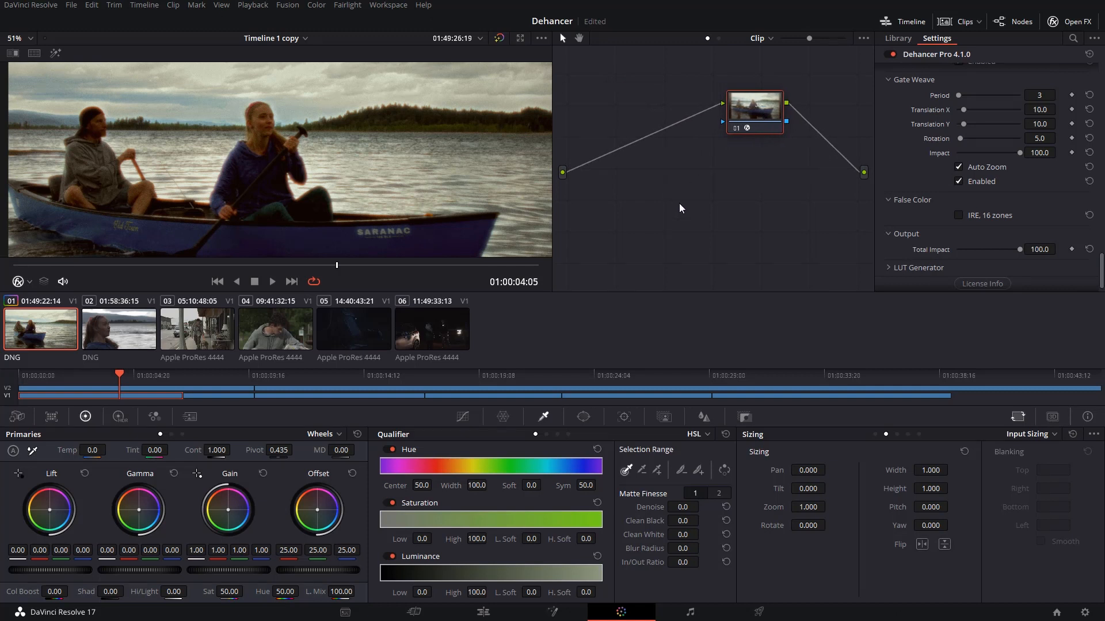
pyautogui.rightClick(622, 199)
pyautogui.click(653, 209)
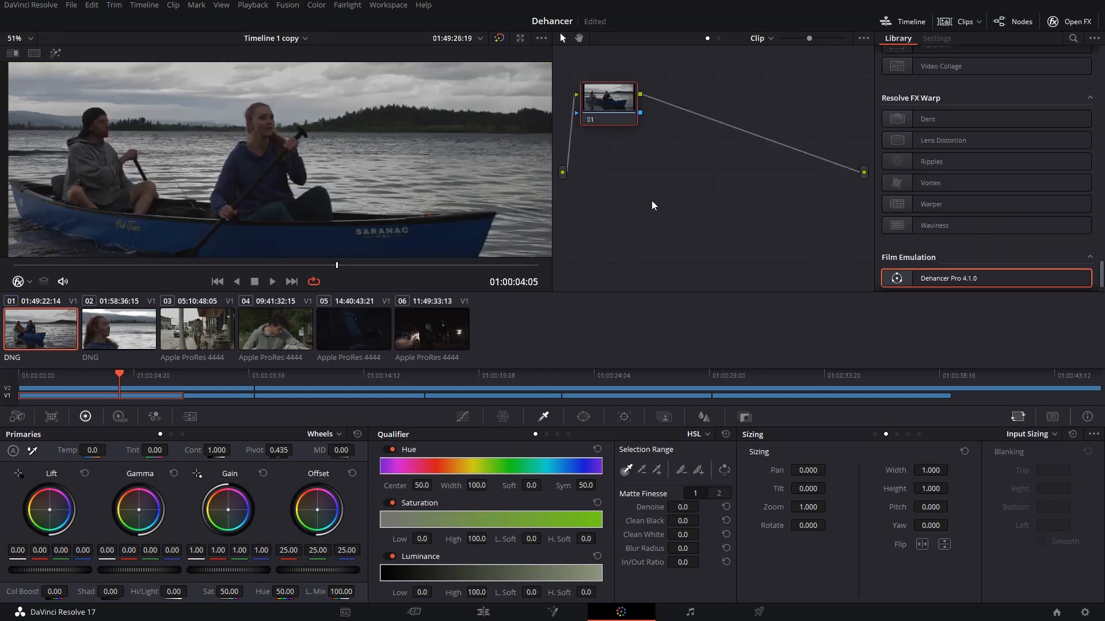
pyautogui.hotkey('ctrl', 'z')
pyautogui.rightClick(655, 195)
pyautogui.click(604, 210)
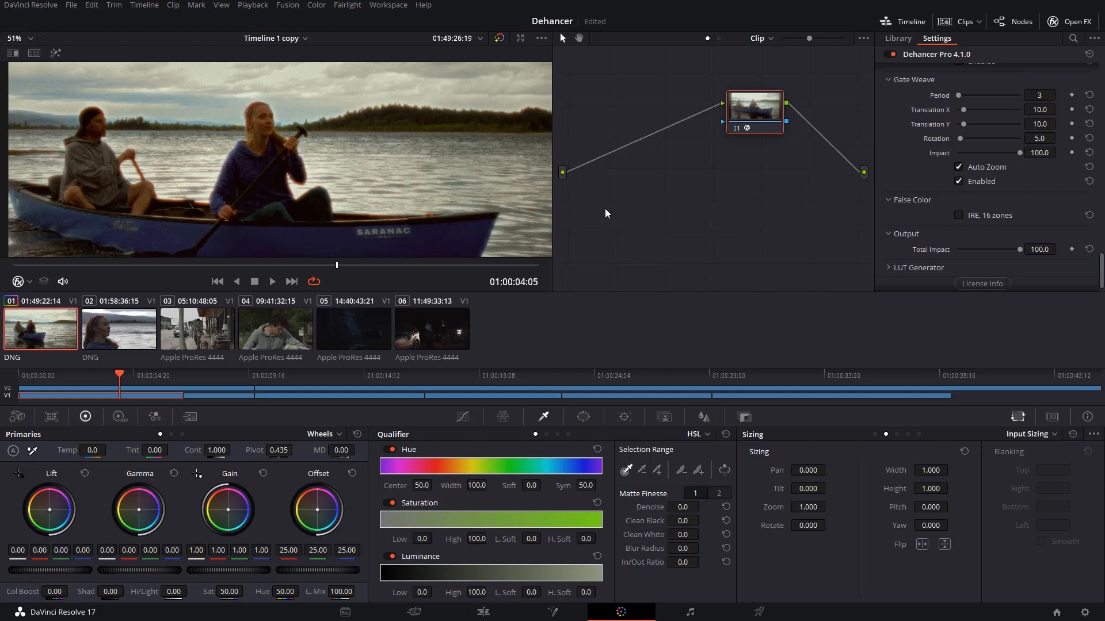
# Add a corrector node, connect it ahead of the Dehancer node and space the two nodes apart
pyautogui.hotkey('alt', 's')
pyautogui.moveTo(621, 177); pyautogui.dragTo(864, 172)
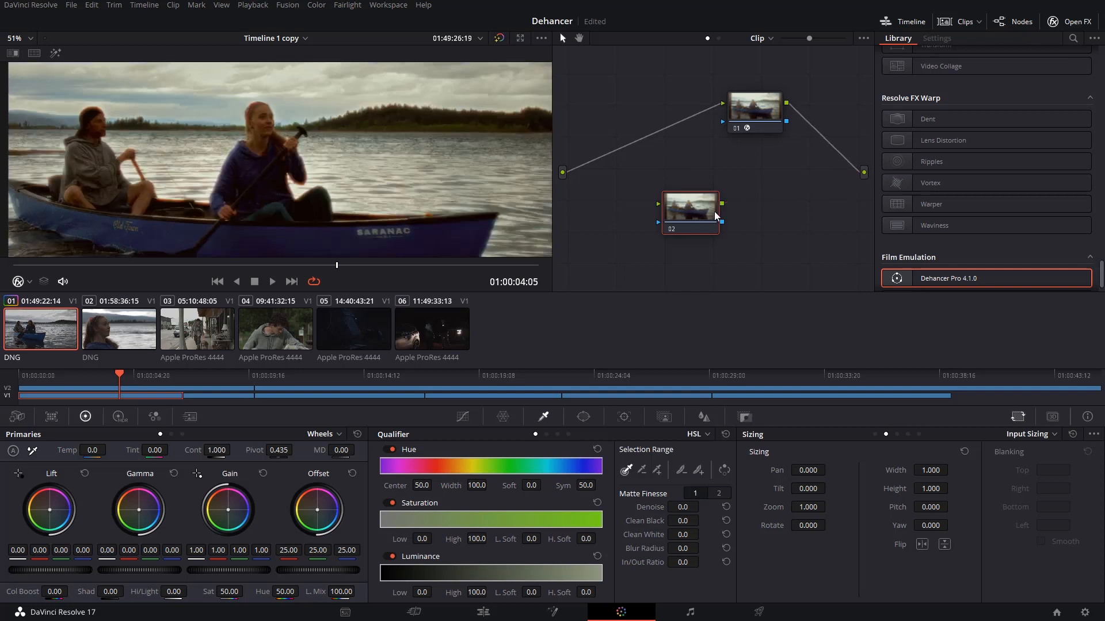
pyautogui.moveTo(706, 208); pyautogui.dragTo(665, 127)
pyautogui.moveTo(650, 137); pyautogui.dragTo(616, 123)
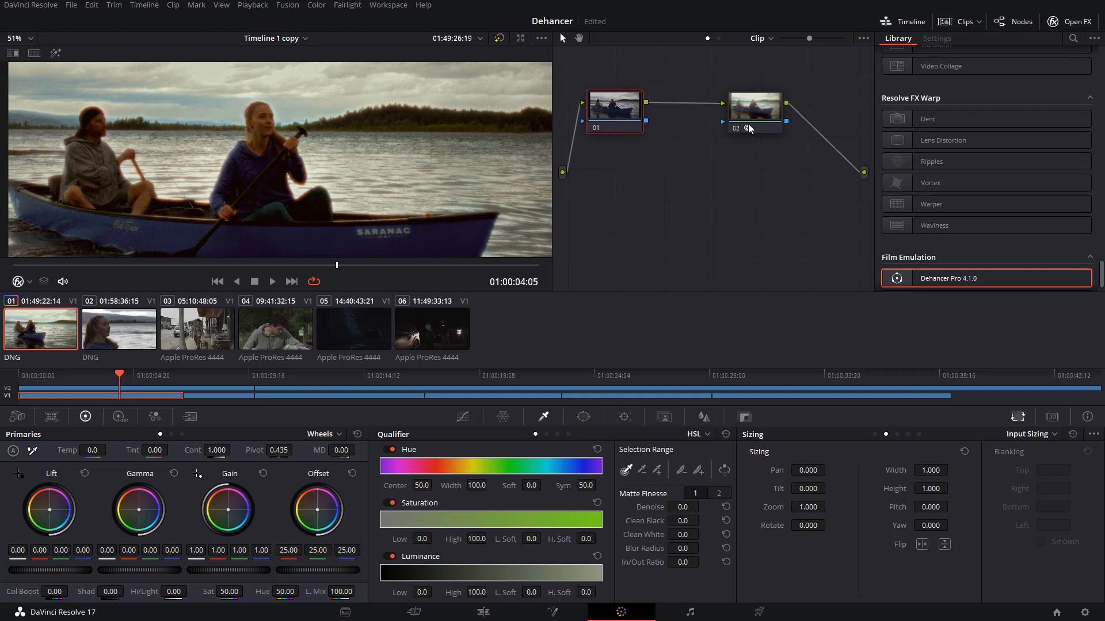
pyautogui.moveTo(750, 127); pyautogui.dragTo(787, 118)
pyautogui.moveTo(608, 116); pyautogui.dragTo(629, 117)
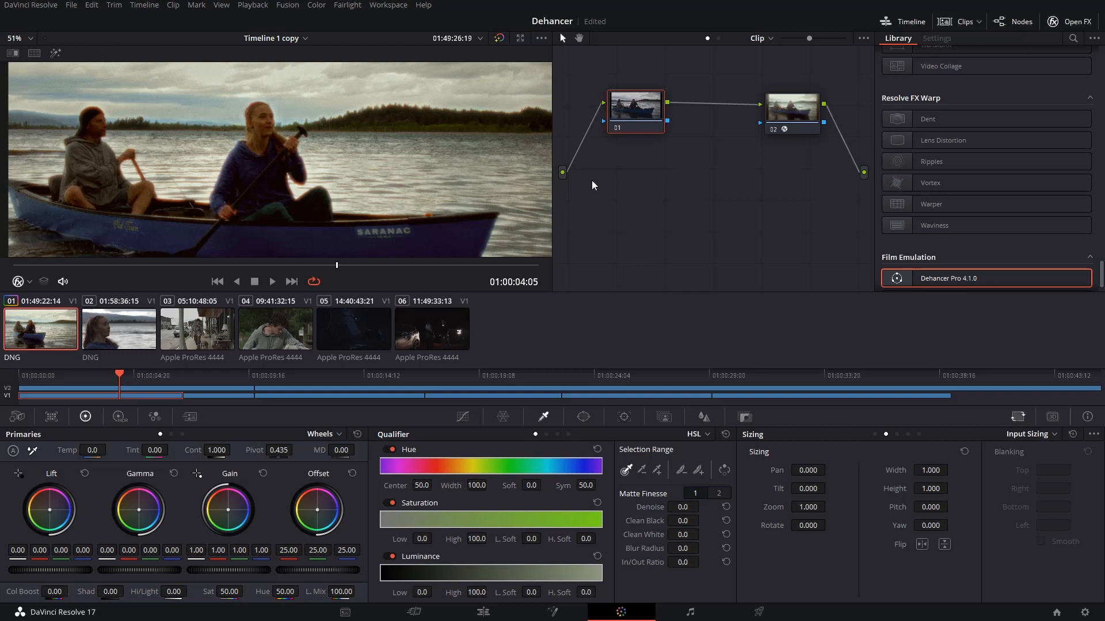
# Qualify the woman's skin tone on the first node, highlight the selection, and set Denoise 28.2, Clean Black 9.4 and Blur Radius 8.0
pyautogui.click(626, 470)
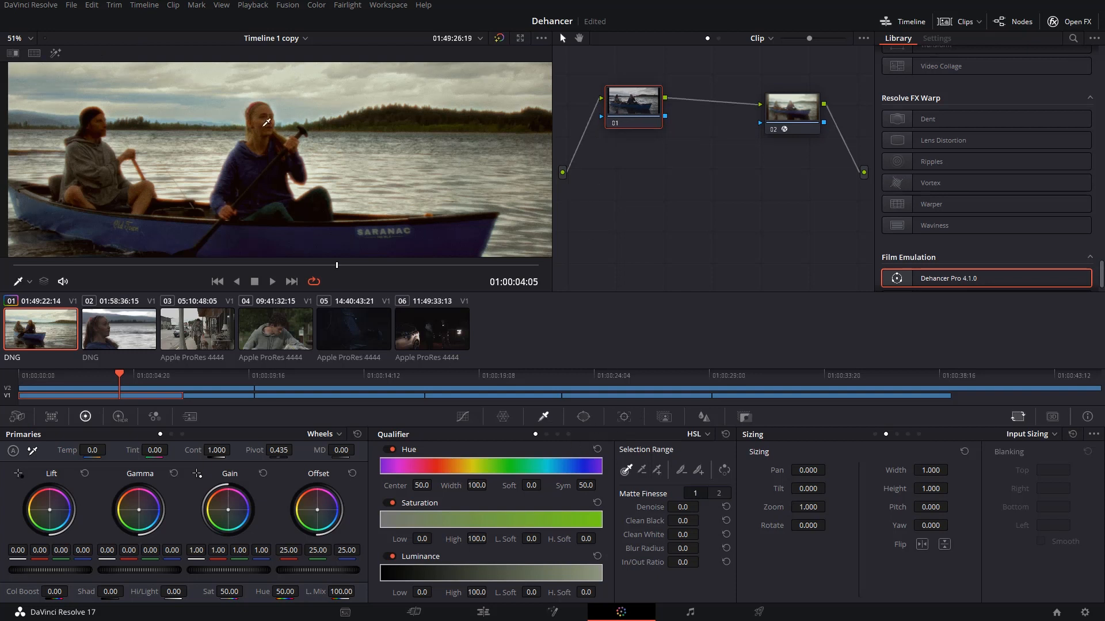
pyautogui.click(268, 122)
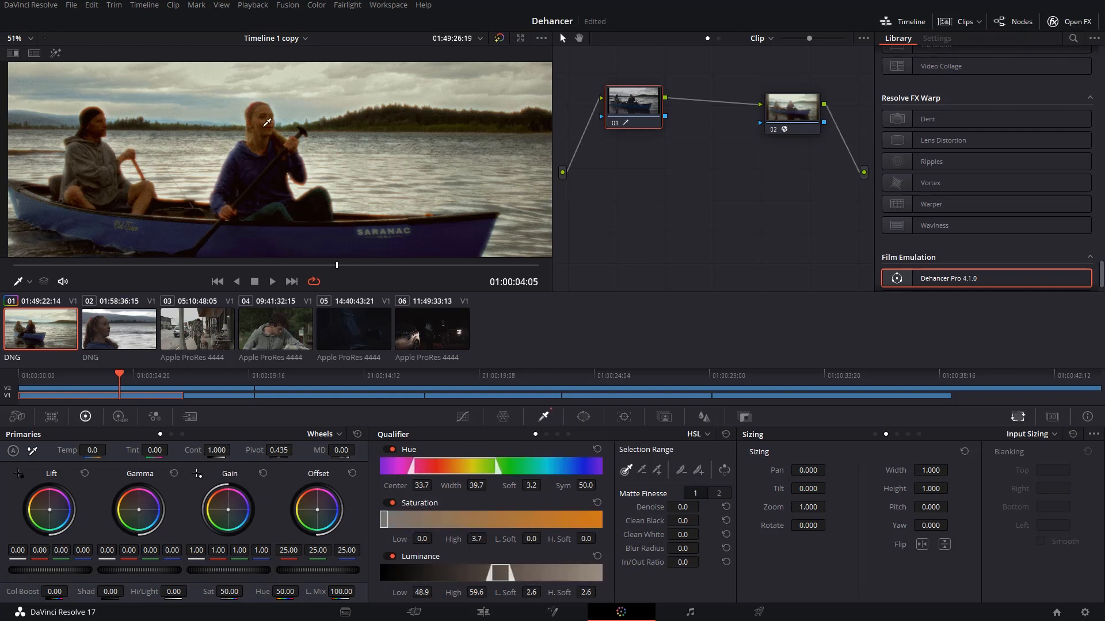
pyautogui.click(56, 53)
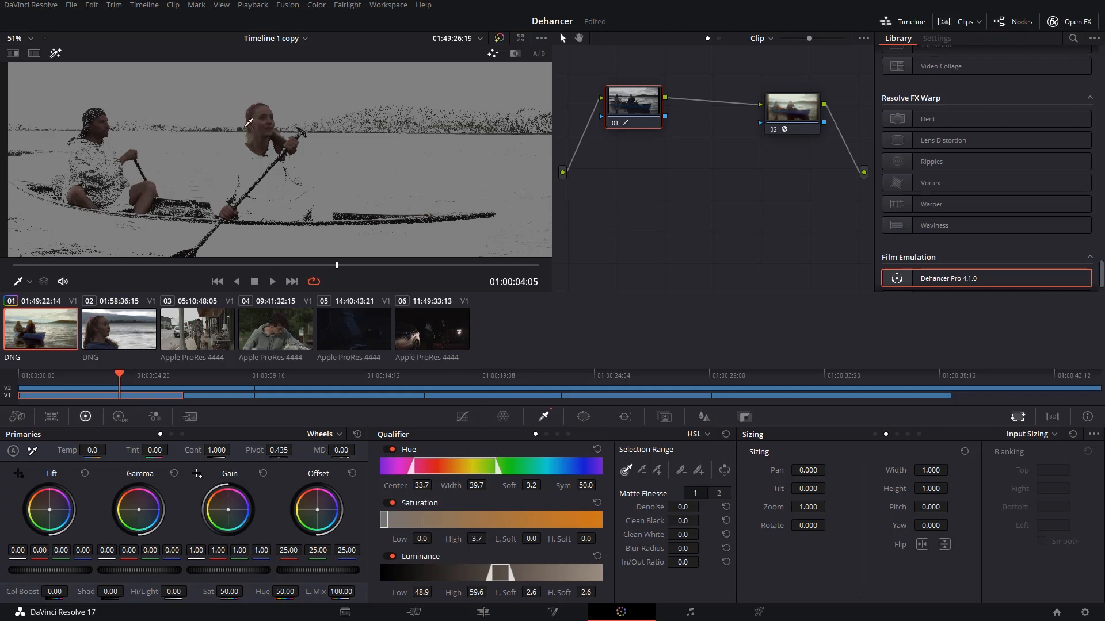
pyautogui.moveTo(678, 506); pyautogui.dragTo(709, 548)
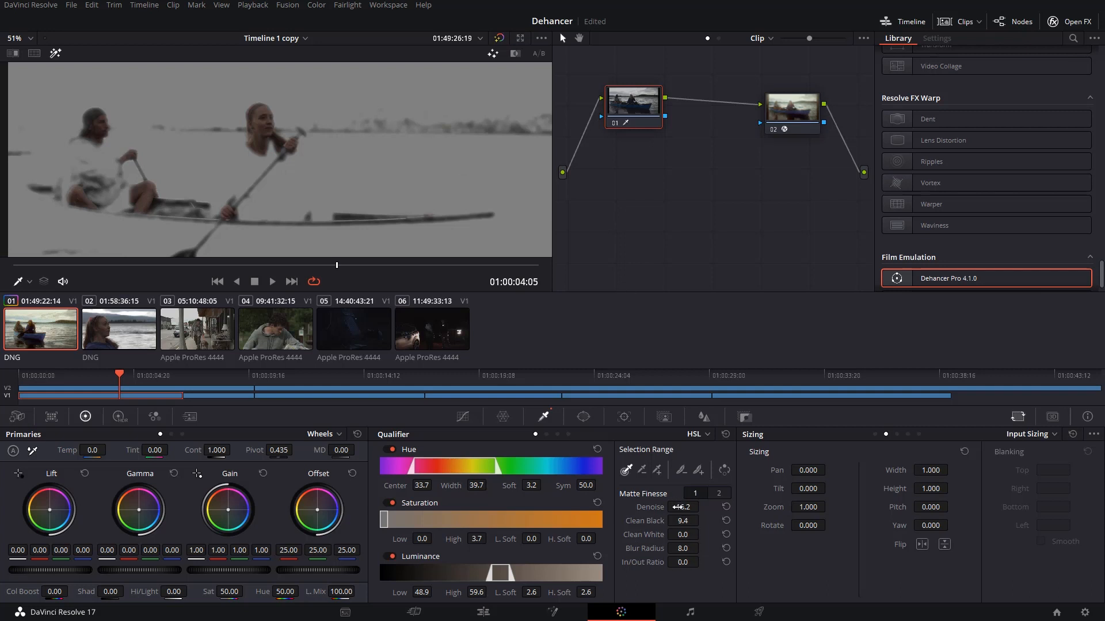
pyautogui.moveTo(676, 507); pyautogui.dragTo(693, 507)
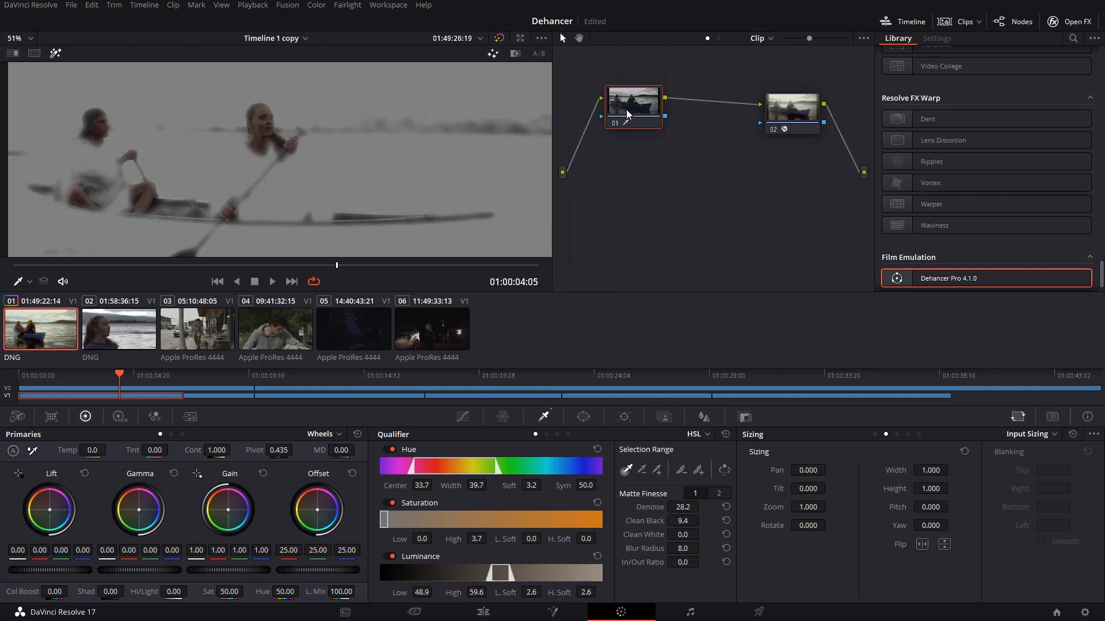
# Add an outside node after the skin-tone node, push its Lift toward teal (red -0.05, green 0.01, blue 0.02) and check it full screen
pyautogui.hotkey('alt', 's')
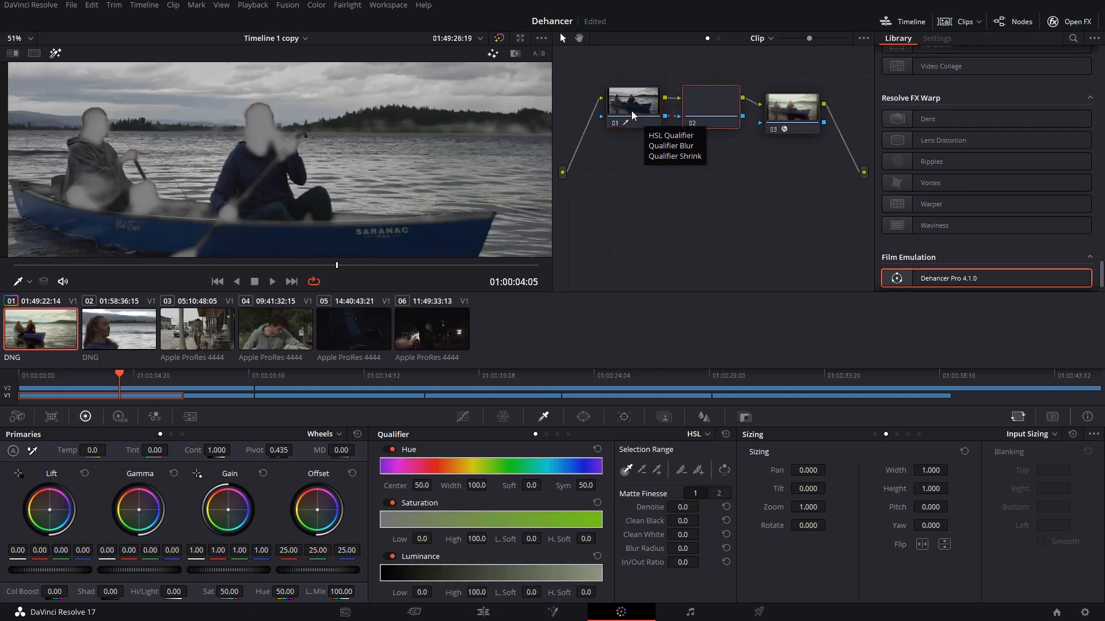
pyautogui.click(55, 54)
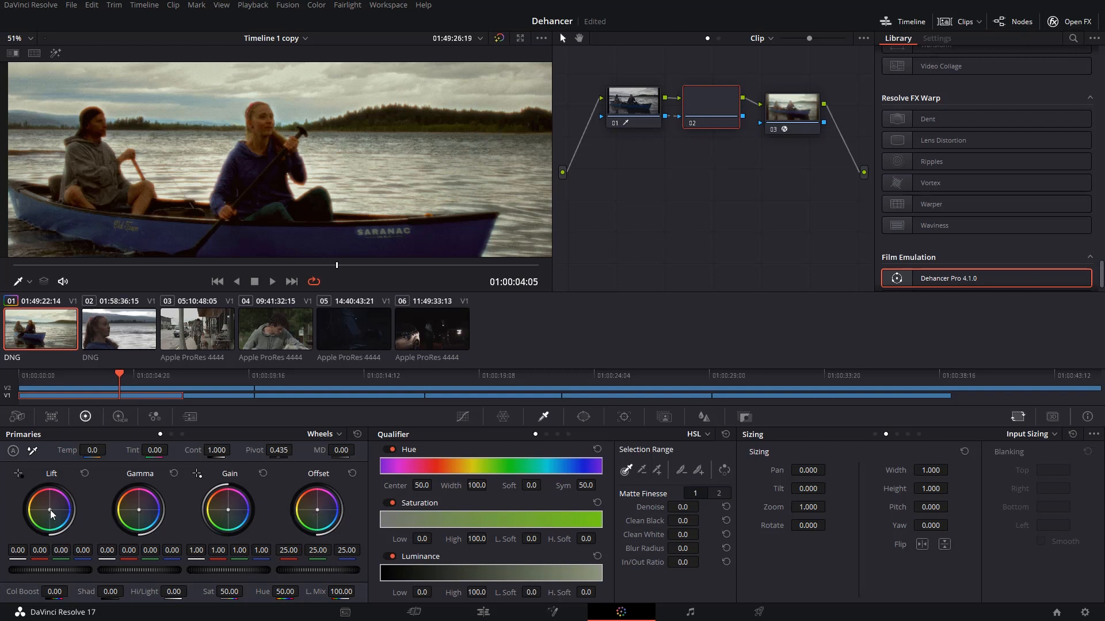
pyautogui.moveTo(54, 515); pyautogui.dragTo(57, 517)
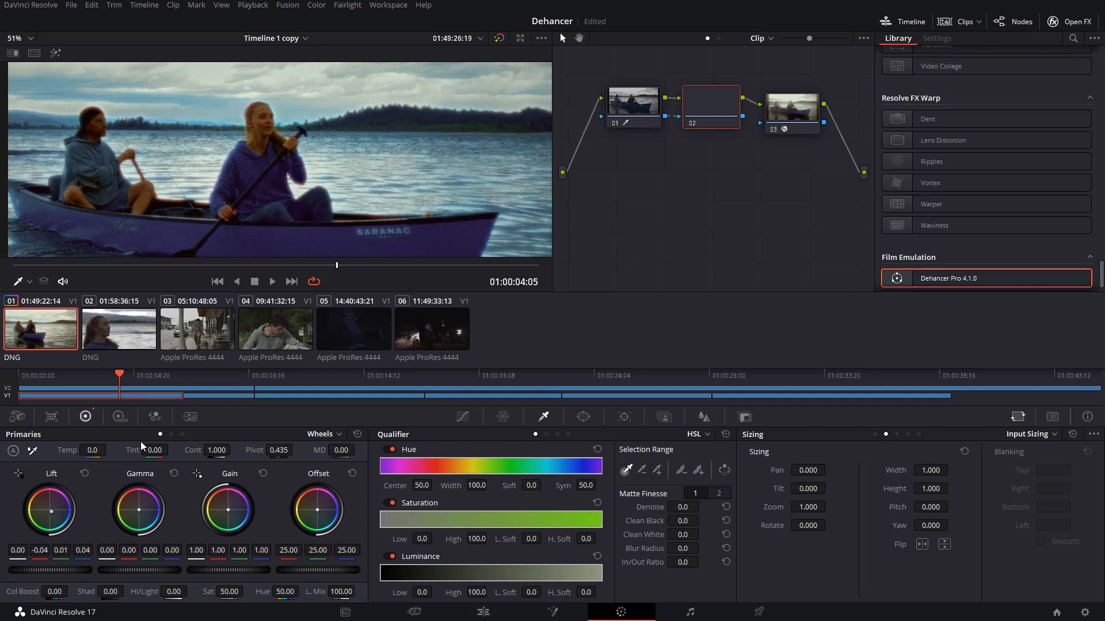
pyautogui.click(84, 474)
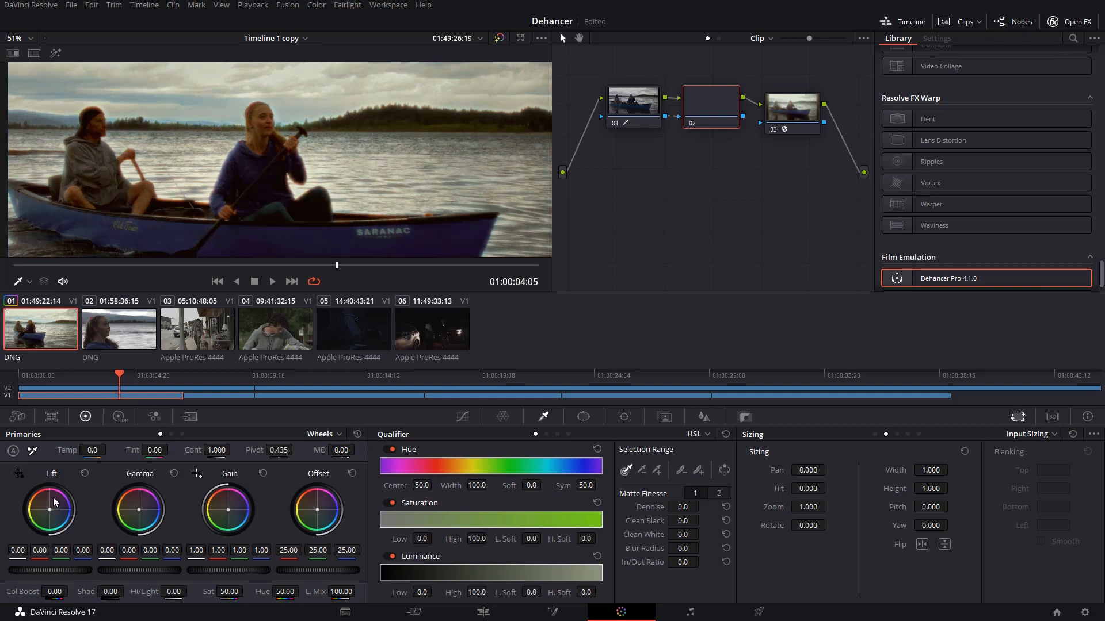
pyautogui.moveTo(51, 509); pyautogui.dragTo(50, 510)
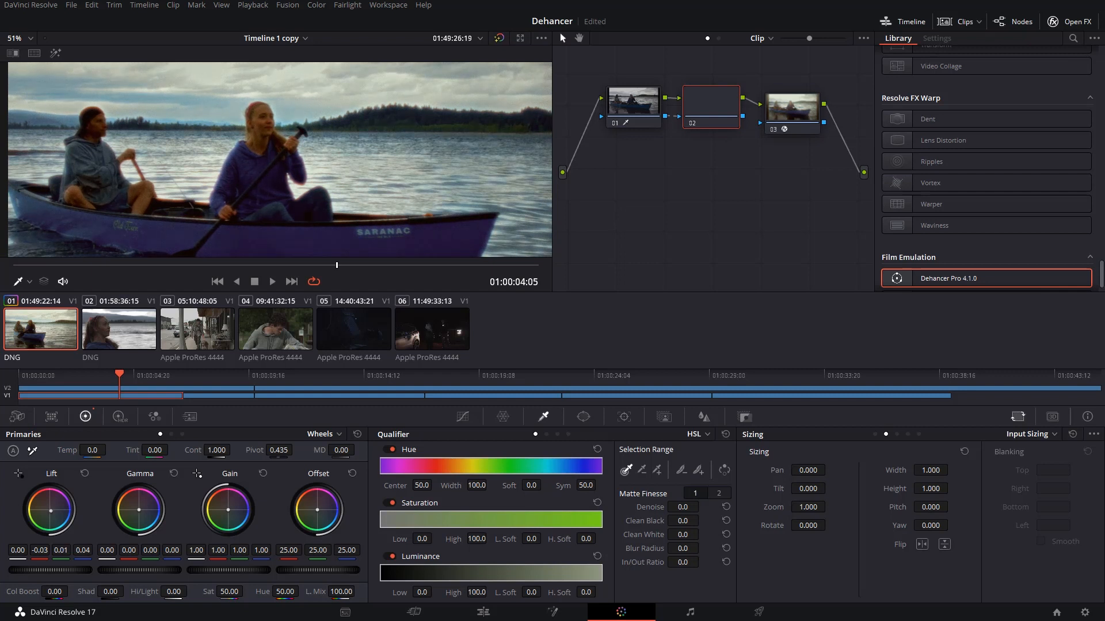
pyautogui.moveTo(83, 551); pyautogui.dragTo(77, 551)
pyautogui.hotkey('ctrl', 'f')
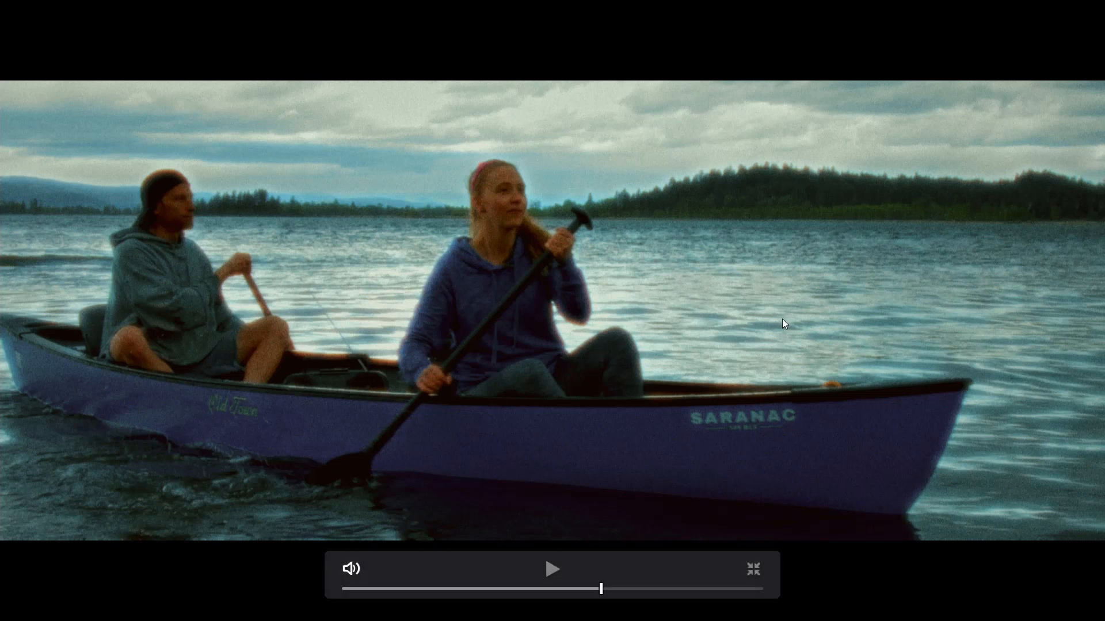
pyautogui.press('Escape')
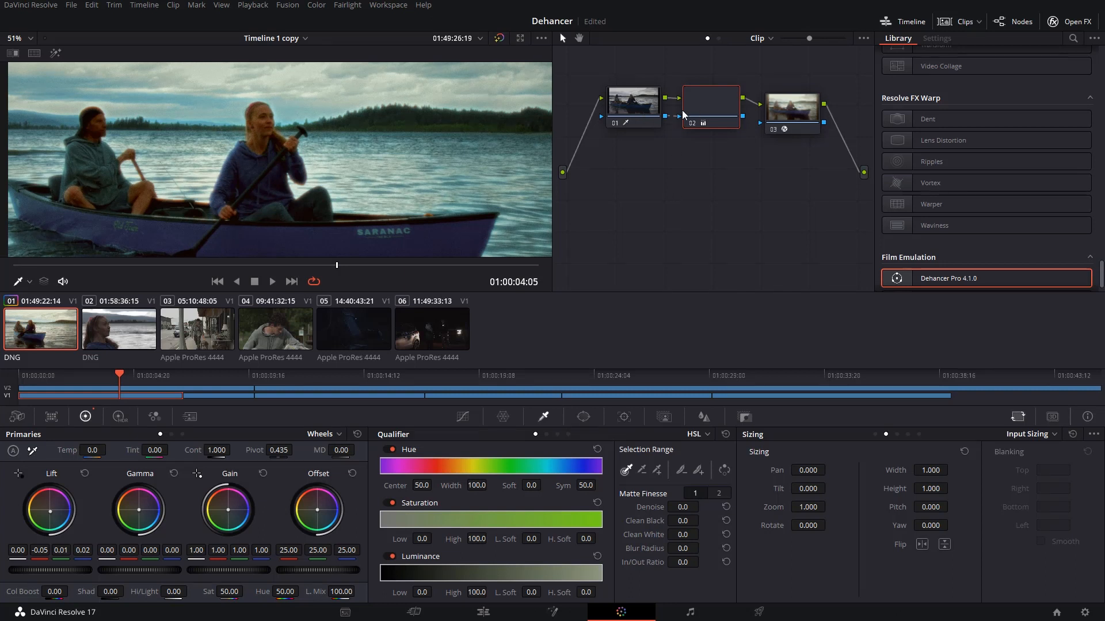
# Delete the skin-tone and outside nodes, reposition the Dehancer node and view the image full screen
pyautogui.moveTo(583, 80); pyautogui.dragTo(751, 157)
pyautogui.press('Delete')
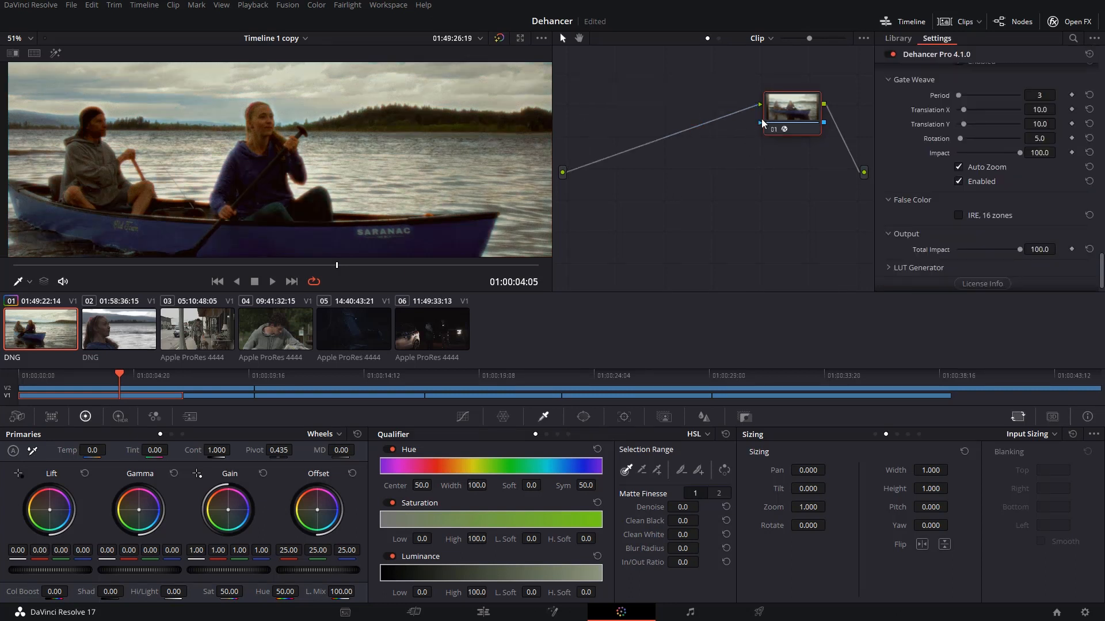
pyautogui.moveTo(762, 122); pyautogui.dragTo(671, 138)
pyautogui.hotkey('ctrl', 'f')
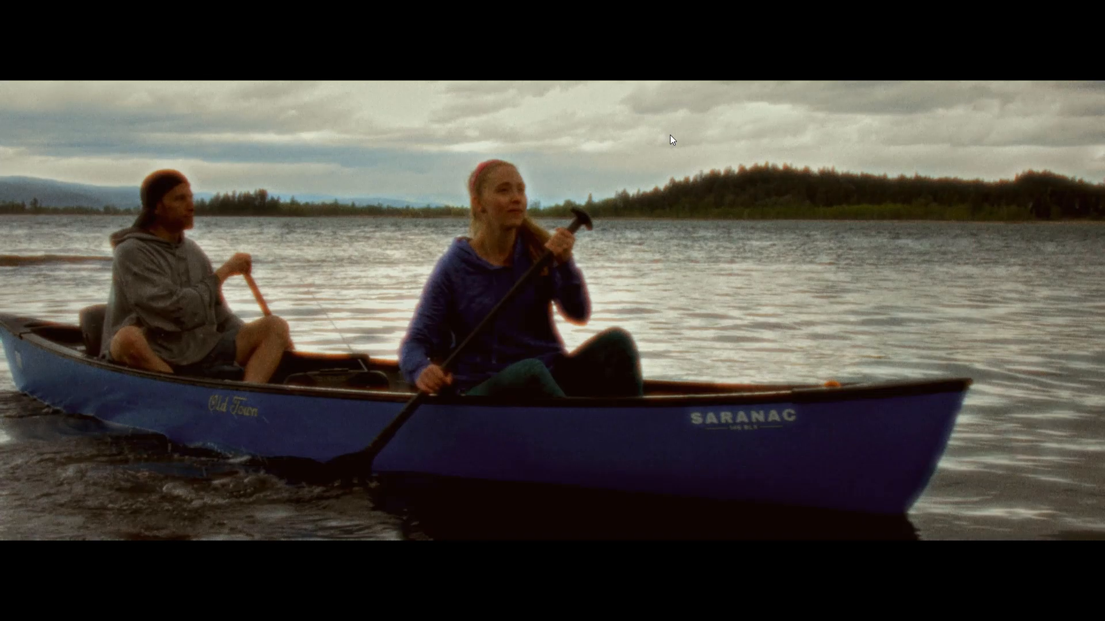